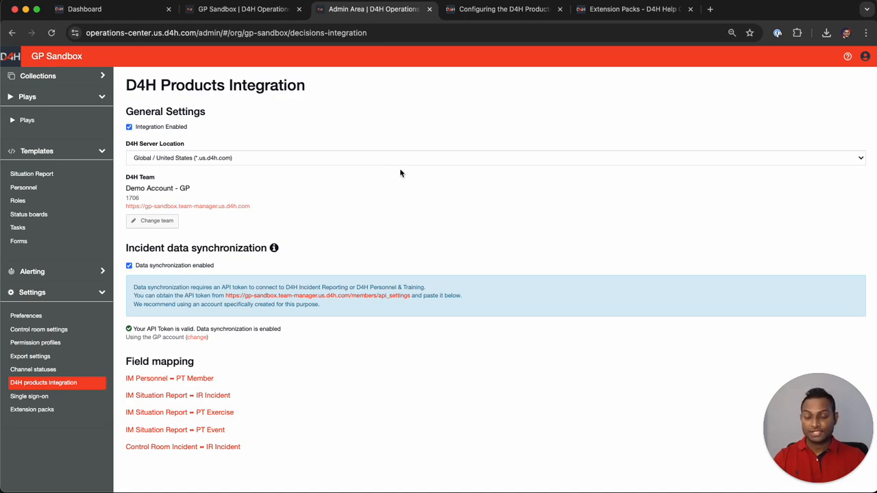
Read the help article on configuring the D4H Products Integration, including its requirements and setup instructions.
{"action": "left_click", "coordinate": [492, 13]}
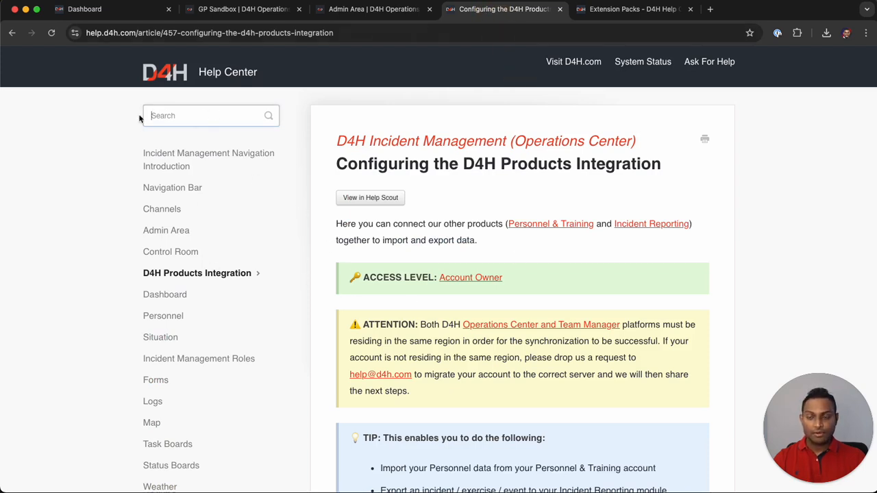
{"action": "left_click_drag", "start_coordinate": [189, 118], "coordinate": [372, 163]}
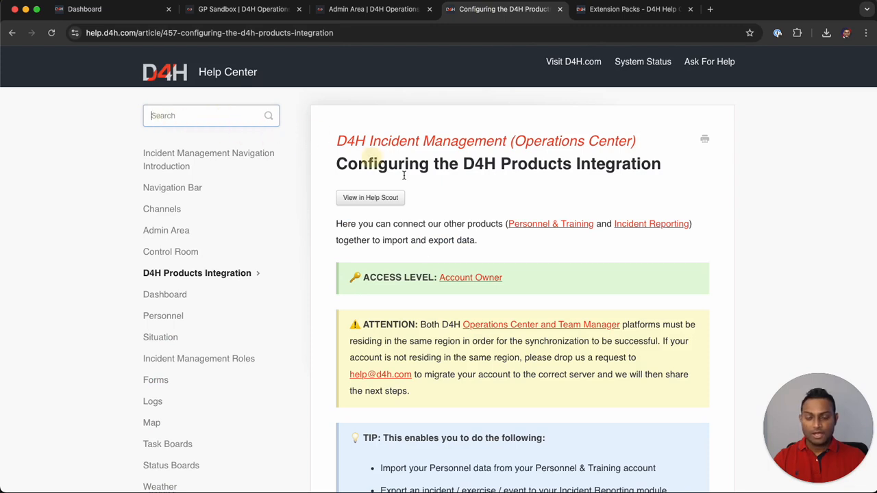
{"action": "scroll", "coordinate": [459, 237], "scroll_direction": "down", "scroll_amount": 1}
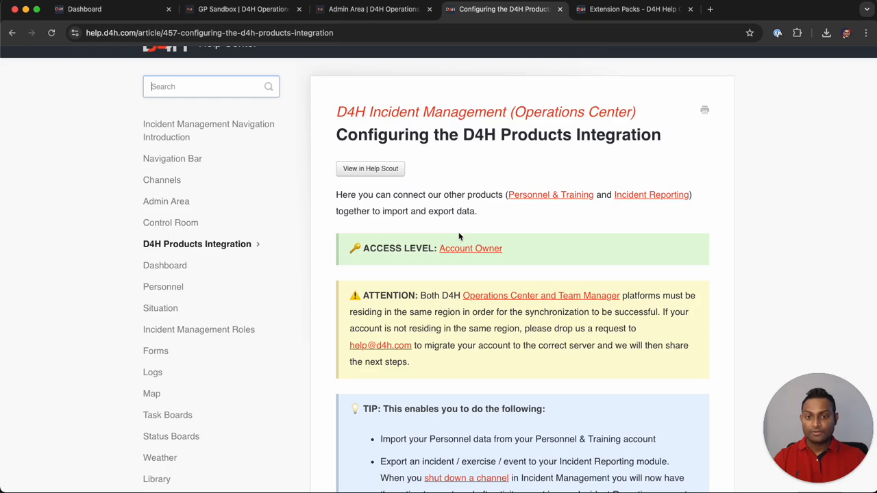
{"action": "scroll", "coordinate": [459, 236], "scroll_direction": "down", "scroll_amount": 10}
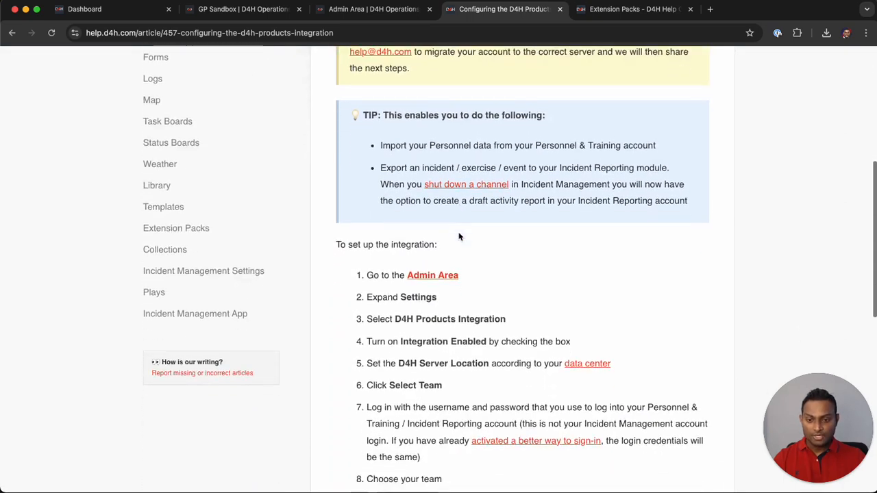
{"action": "scroll", "coordinate": [459, 236], "scroll_direction": "down", "scroll_amount": 6}
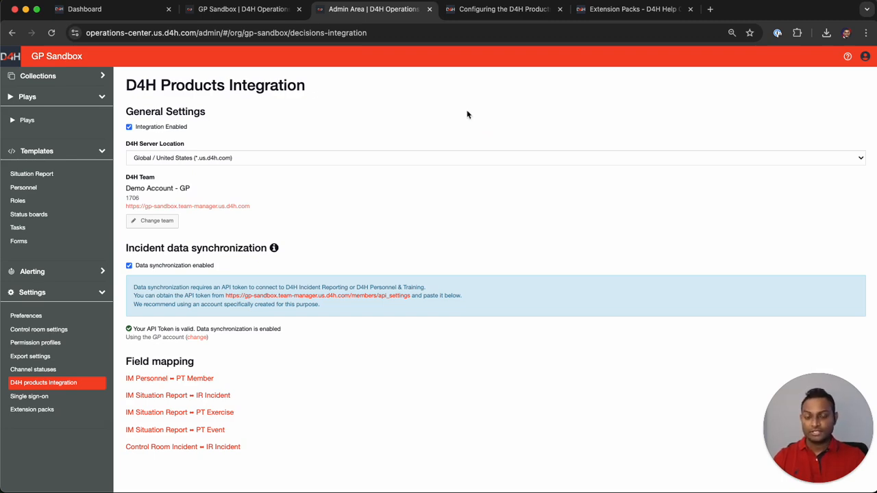
Open the Situation Report template in the Operations Center admin area and examine its Type of Activity and Situation Details fields.
{"action": "left_click", "coordinate": [25, 177]}
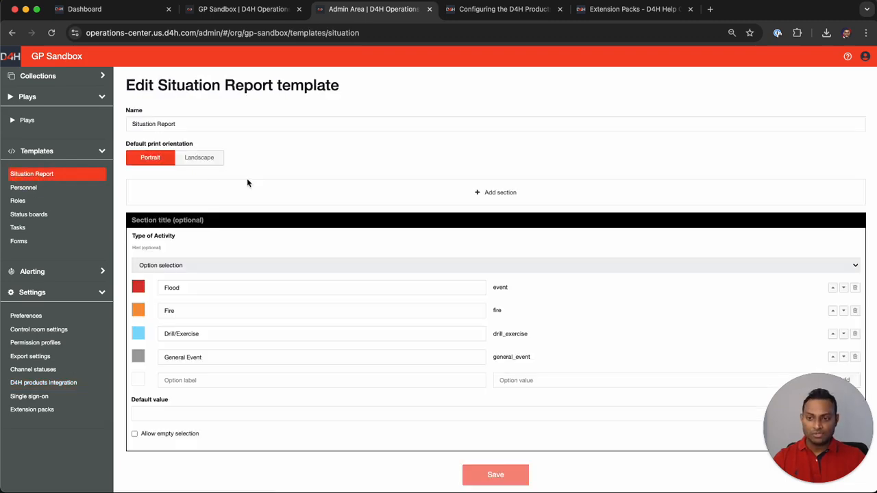
{"action": "scroll", "coordinate": [259, 183], "scroll_direction": "down", "scroll_amount": 2}
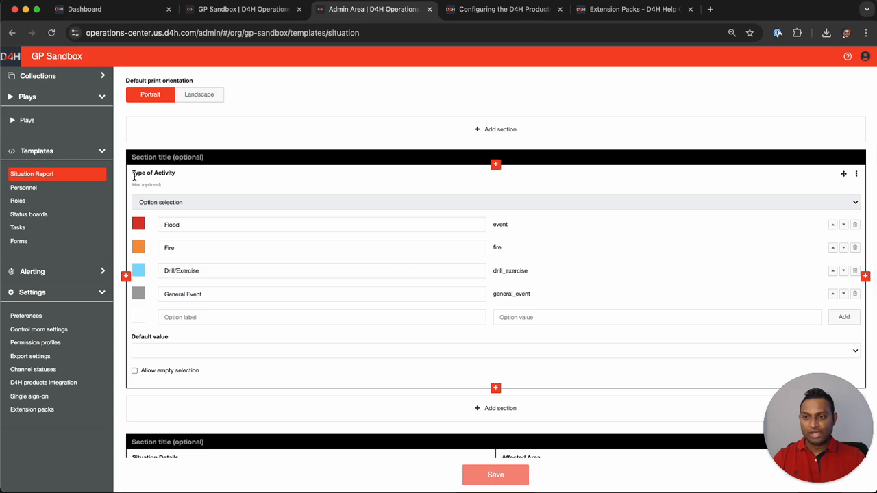
{"action": "left_click_drag", "start_coordinate": [133, 174], "coordinate": [181, 176]}
{"action": "scroll", "coordinate": [206, 197], "scroll_direction": "down", "scroll_amount": 2}
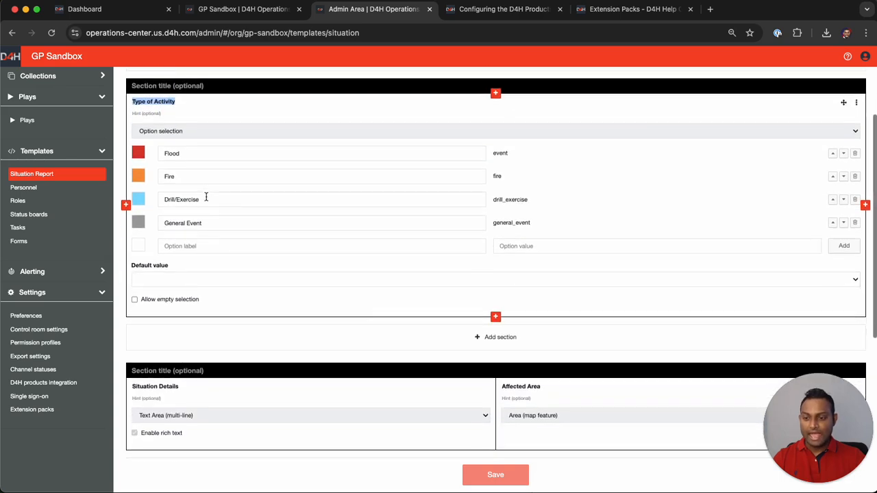
{"action": "left_click_drag", "start_coordinate": [134, 387], "coordinate": [177, 388]}
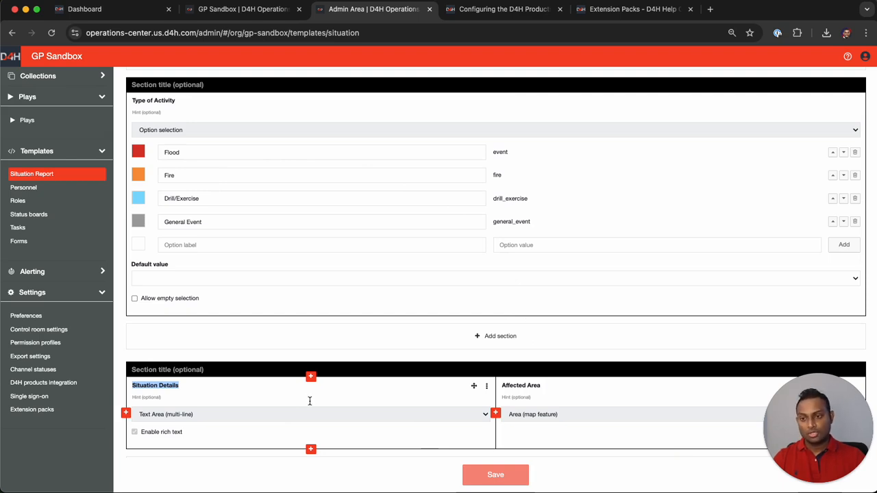
Switch to the D4H Team Manager dashboard and open the Team Settings.
{"action": "left_click", "coordinate": [89, 9]}
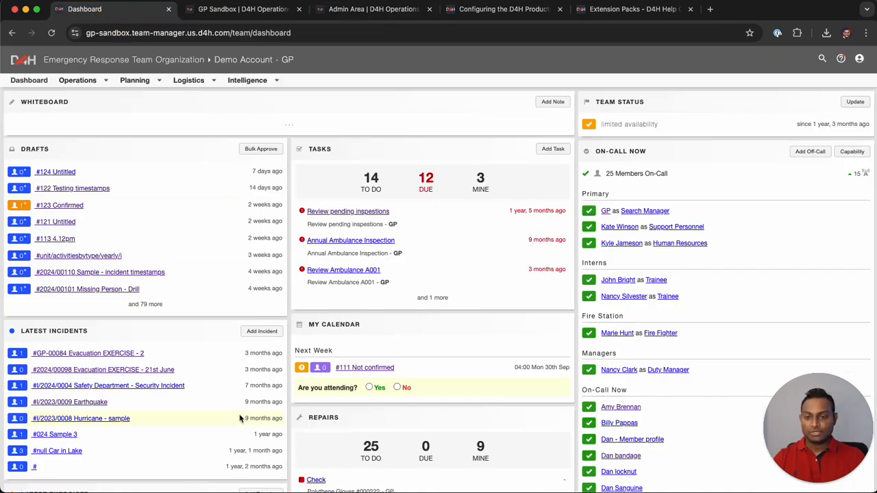
{"action": "scroll", "coordinate": [247, 417], "scroll_direction": "down", "scroll_amount": 3}
{"action": "scroll", "coordinate": [246, 417], "scroll_direction": "up", "scroll_amount": 3}
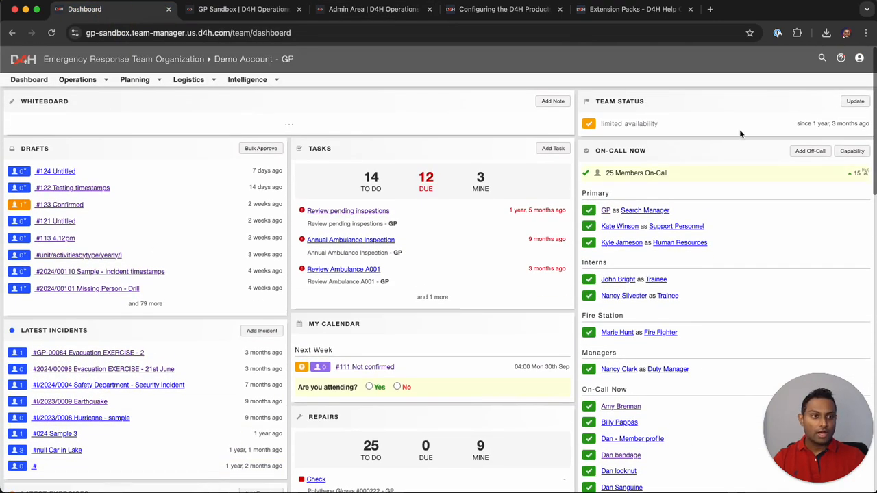
{"action": "left_click", "coordinate": [858, 60]}
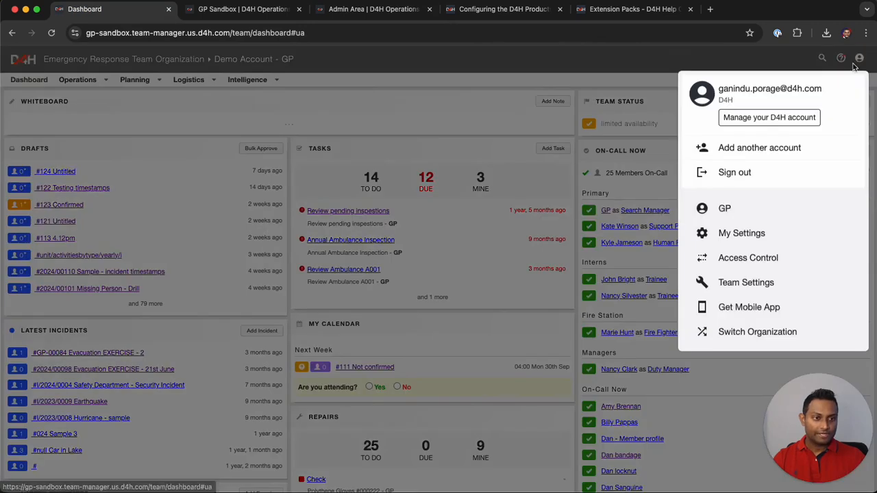
{"action": "left_click", "coordinate": [730, 285]}
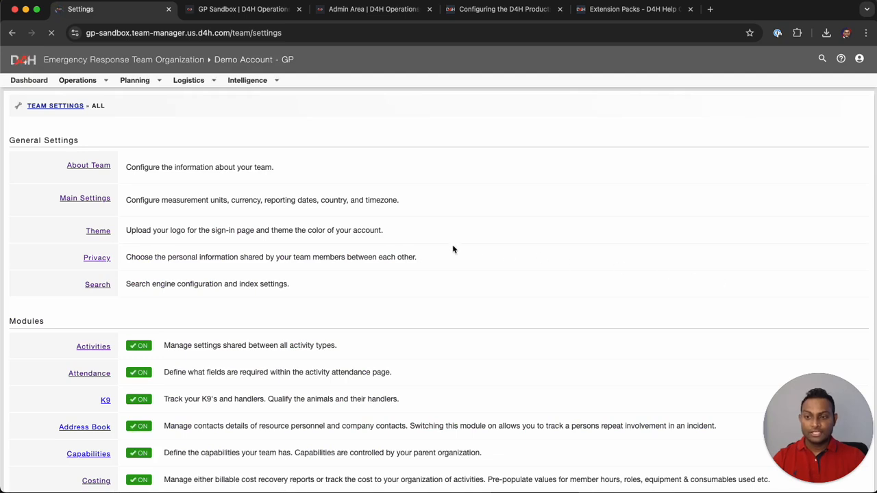
Locate the Custom Fields and Timestamps section in the Team Manager settings.
{"action": "left_click", "coordinate": [370, 12]}
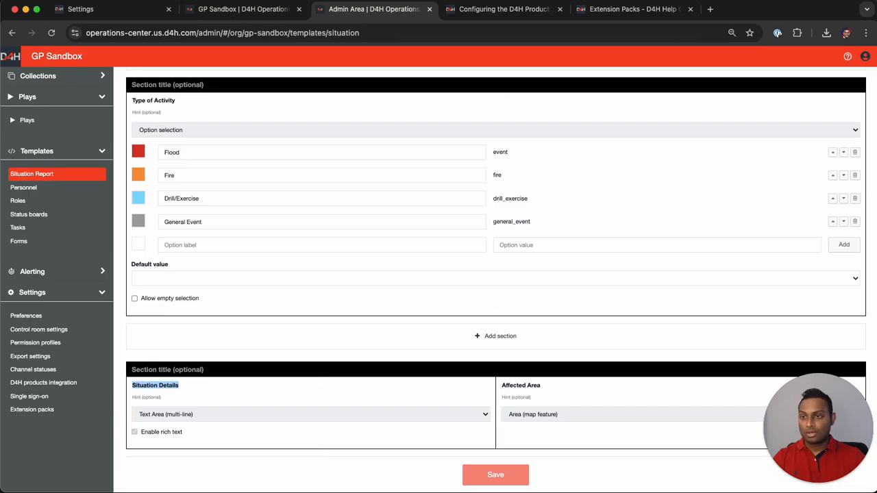
{"action": "left_click", "coordinate": [83, 9]}
{"action": "scroll", "coordinate": [189, 332], "scroll_direction": "down", "scroll_amount": 10}
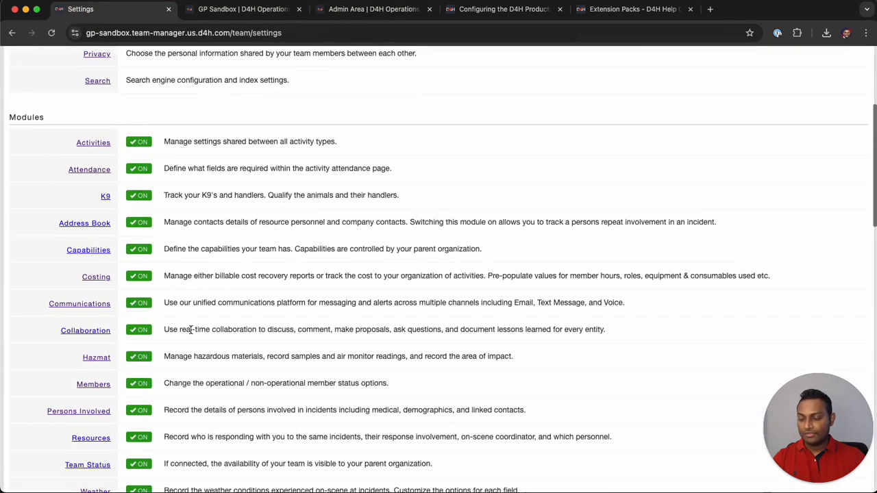
{"action": "scroll", "coordinate": [182, 330], "scroll_direction": "down", "scroll_amount": 5}
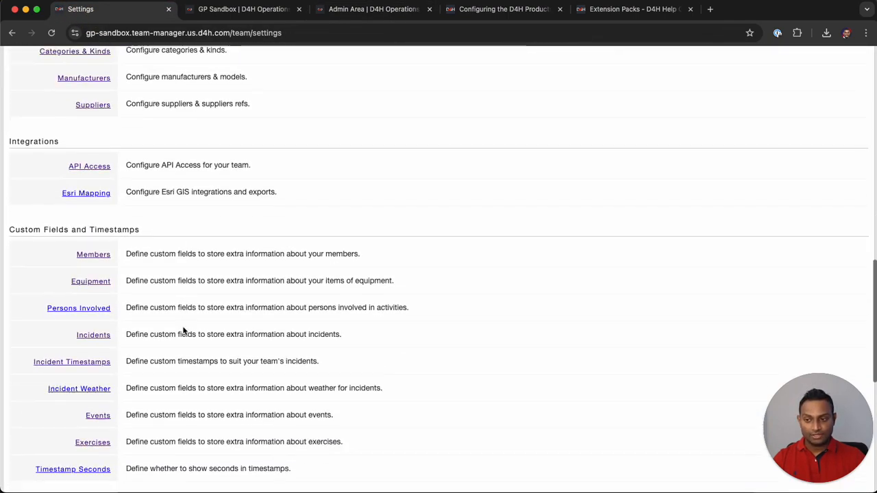
{"action": "scroll", "coordinate": [401, 192], "scroll_direction": "down", "scroll_amount": 1}
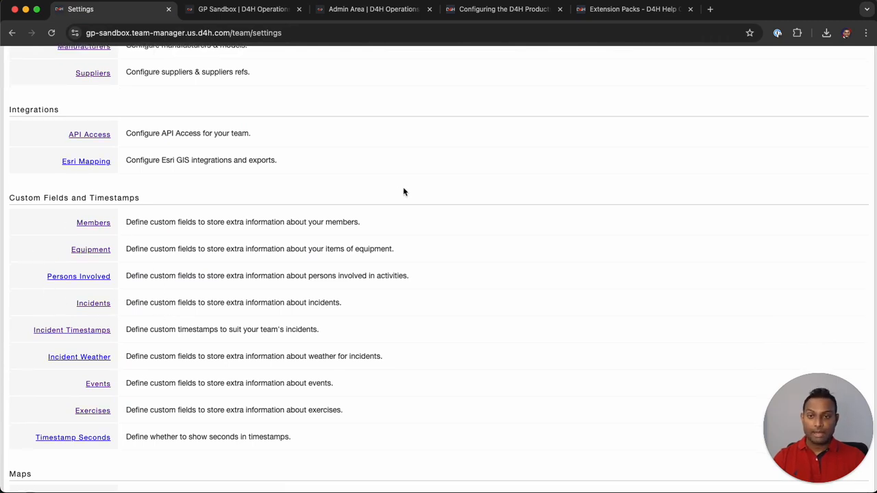
Recheck the Situation Report template fields in Operations Center, and open the Incidents custom fields in the Team Manager settings.
{"action": "left_click", "coordinate": [347, 18]}
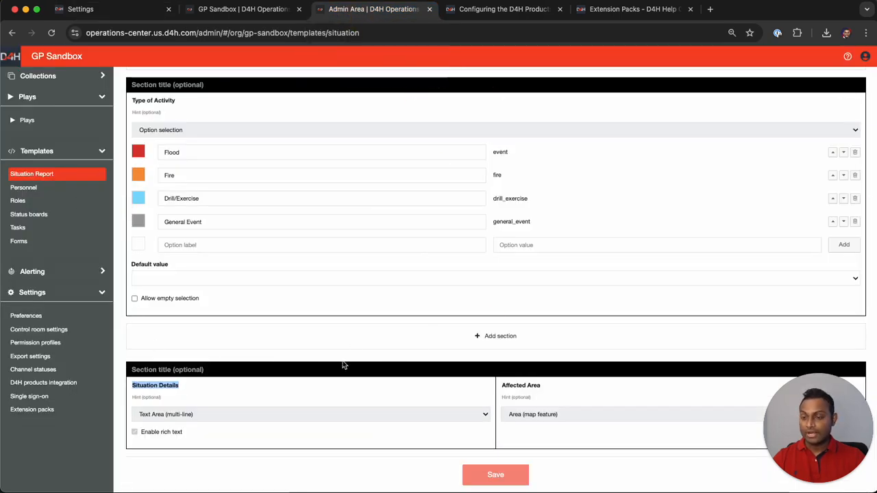
{"action": "left_click", "coordinate": [82, 9]}
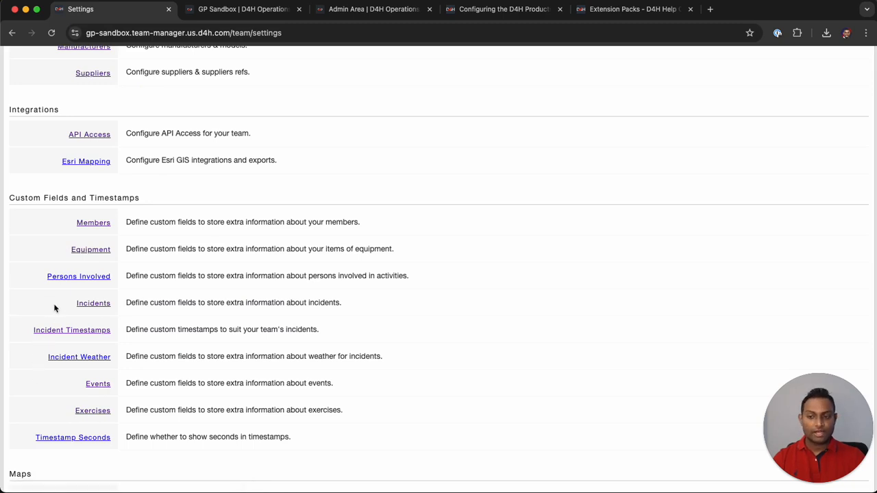
{"action": "left_click", "coordinate": [346, 12]}
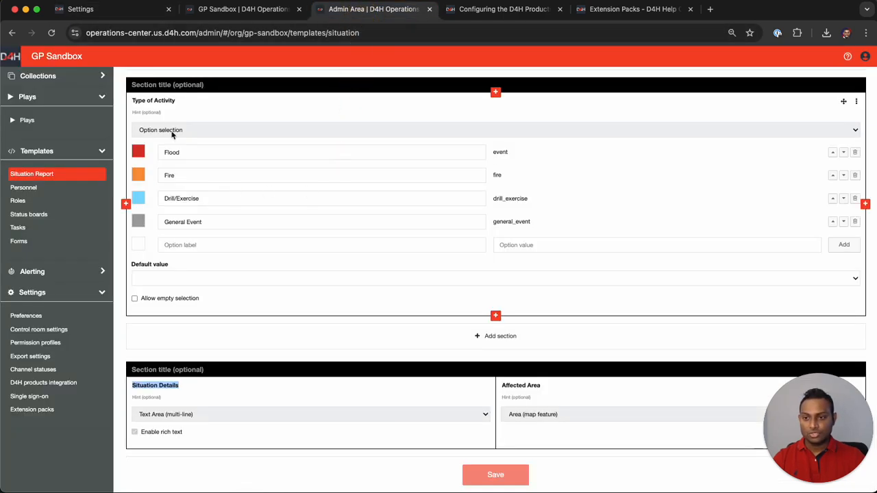
{"action": "scroll", "coordinate": [172, 383], "scroll_direction": "down", "scroll_amount": 1}
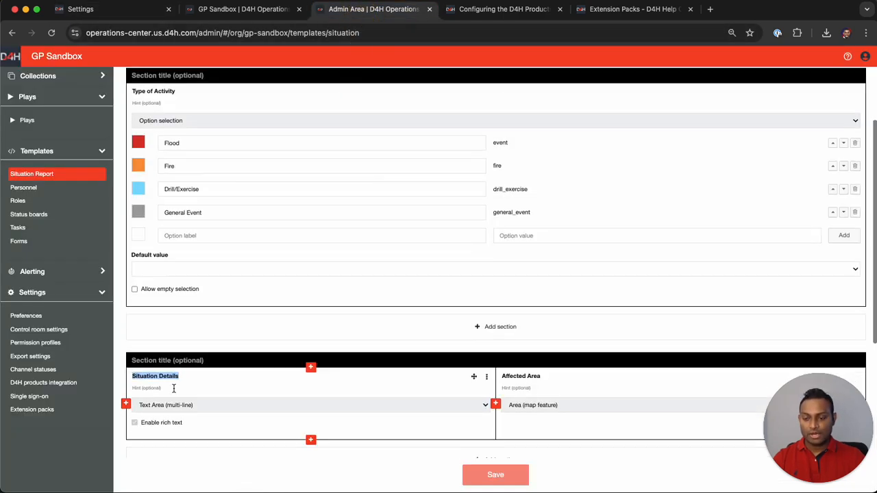
{"action": "left_click", "coordinate": [109, 9]}
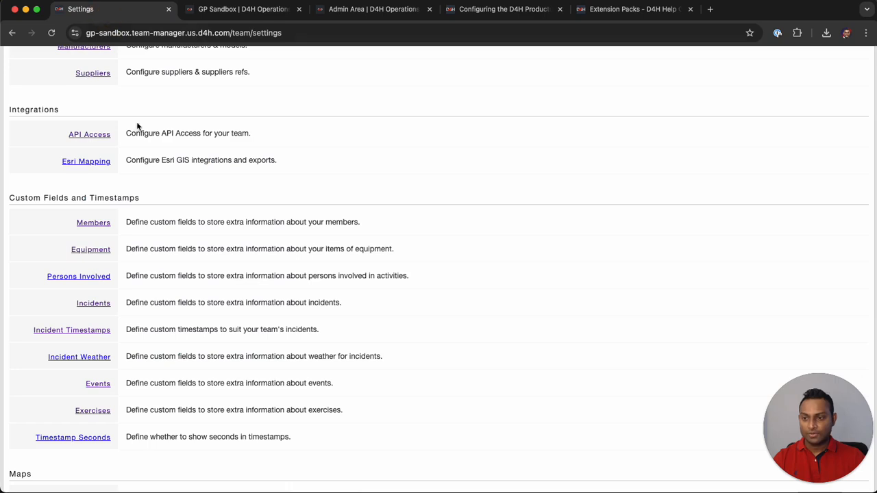
{"action": "left_click", "coordinate": [95, 305]}
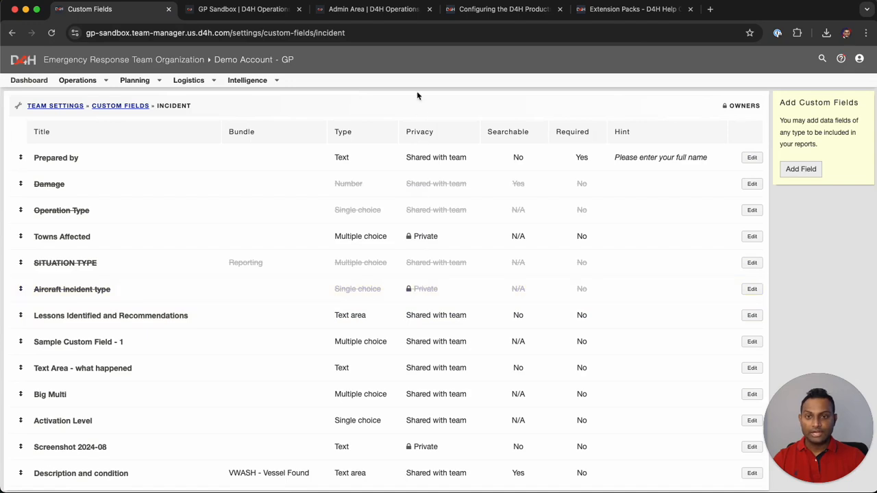
Fill in a private incident custom field titled Type of Activity, Multiple Choice (Select One), with options Flood, Fire, Drill/Exercise and General Event.
{"action": "left_click", "coordinate": [801, 169]}
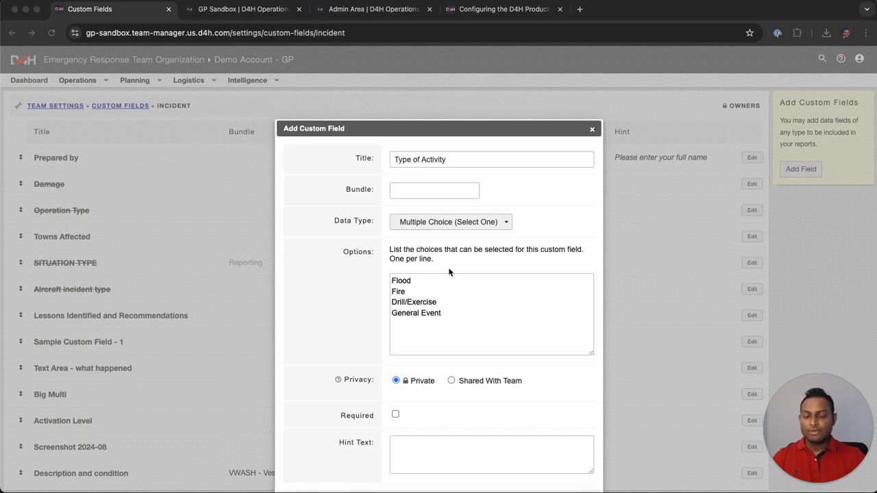
{"action": "left_click_drag", "start_coordinate": [451, 164], "coordinate": [415, 161]}
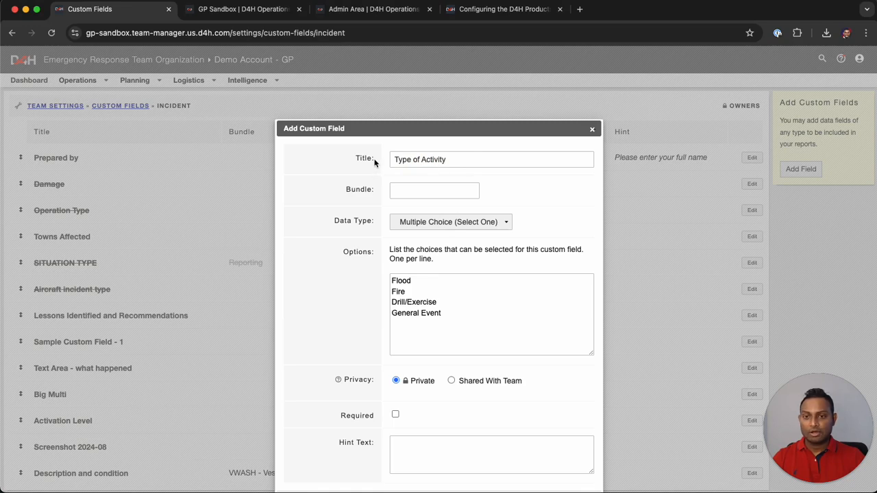
{"action": "scroll", "coordinate": [370, 154], "scroll_direction": "down", "scroll_amount": 1}
Compare the custom field's title and options with the Type of Activity field in the Situation Report template.
{"action": "left_click", "coordinate": [368, 10]}
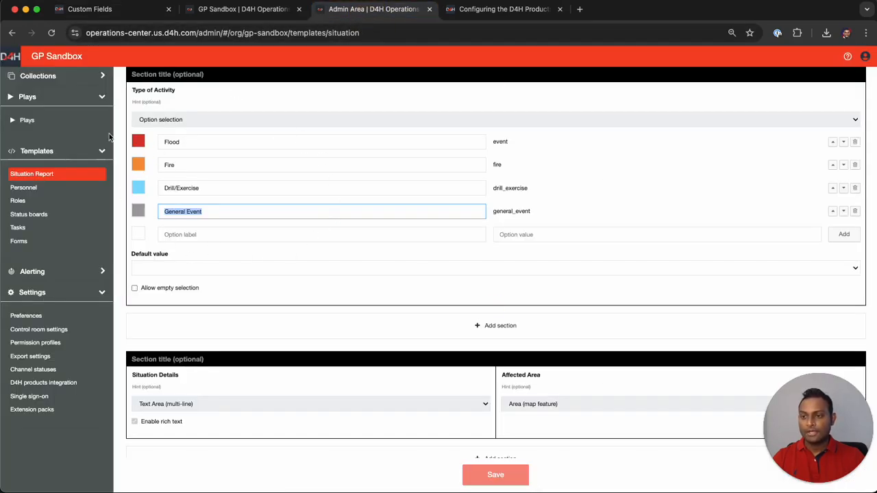
{"action": "left_click", "coordinate": [90, 9]}
{"action": "left_click_drag", "start_coordinate": [455, 147], "coordinate": [391, 146]}
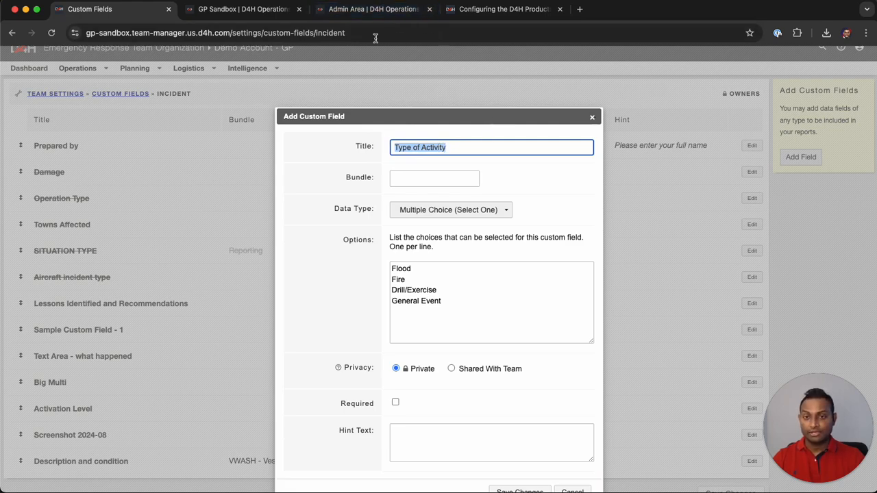
{"action": "left_click", "coordinate": [374, 9]}
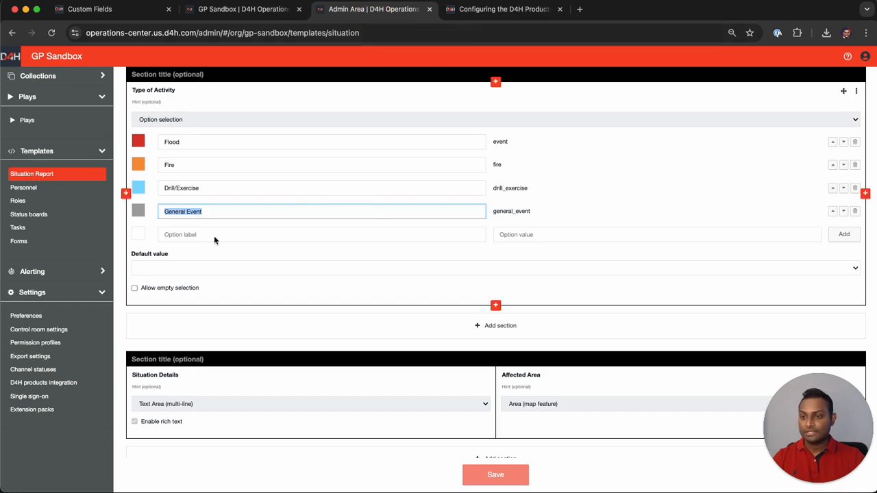
{"action": "scroll", "coordinate": [394, 330], "scroll_direction": "down", "scroll_amount": 1}
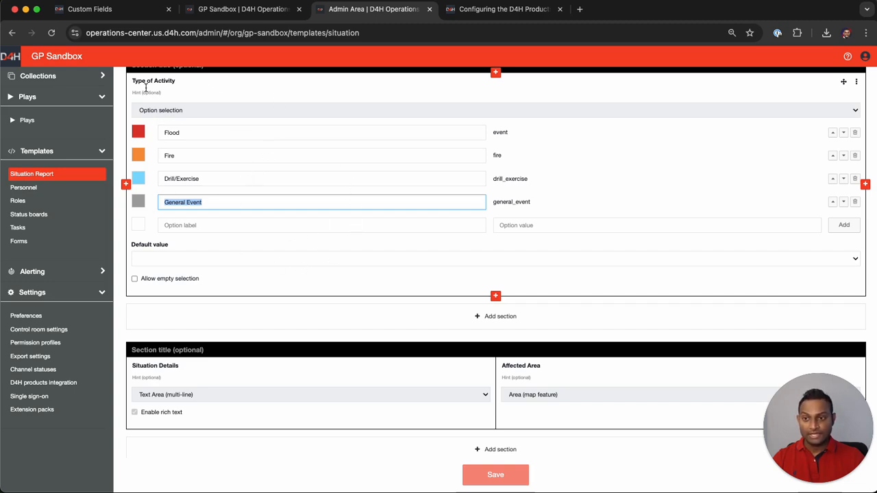
{"action": "left_click_drag", "start_coordinate": [131, 81], "coordinate": [173, 82]}
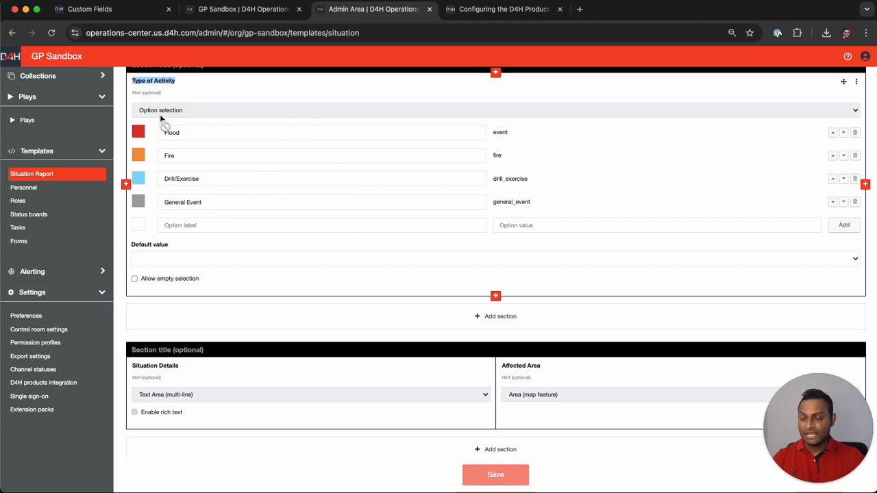
{"action": "scroll", "coordinate": [188, 203], "scroll_direction": "down", "scroll_amount": 1}
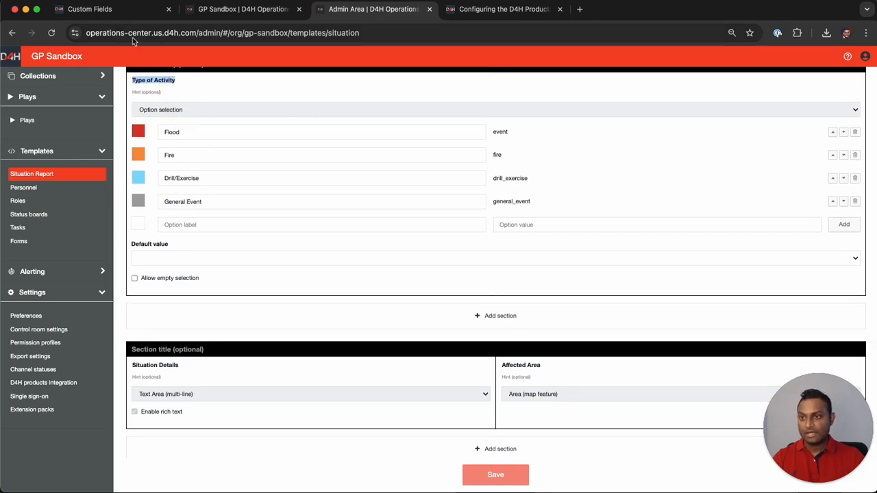
Review the data type choices for the Type of Activity custom field in Team Manager, including Multiple Choice (Select Many).
{"action": "left_click", "coordinate": [94, 9]}
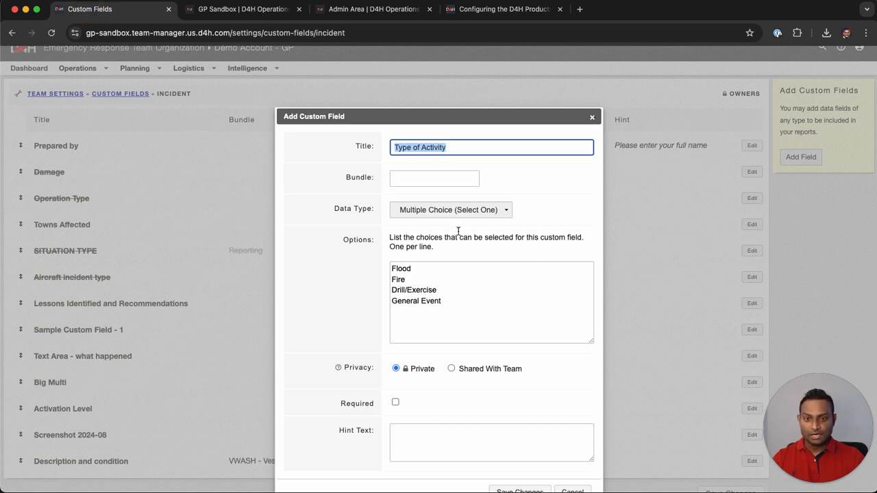
{"action": "left_click", "coordinate": [498, 211]}
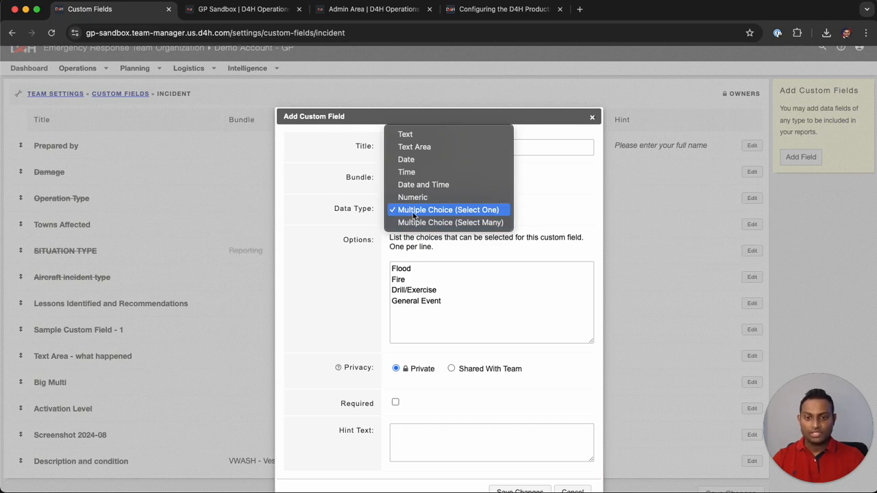
{"action": "left_click", "coordinate": [558, 213]}
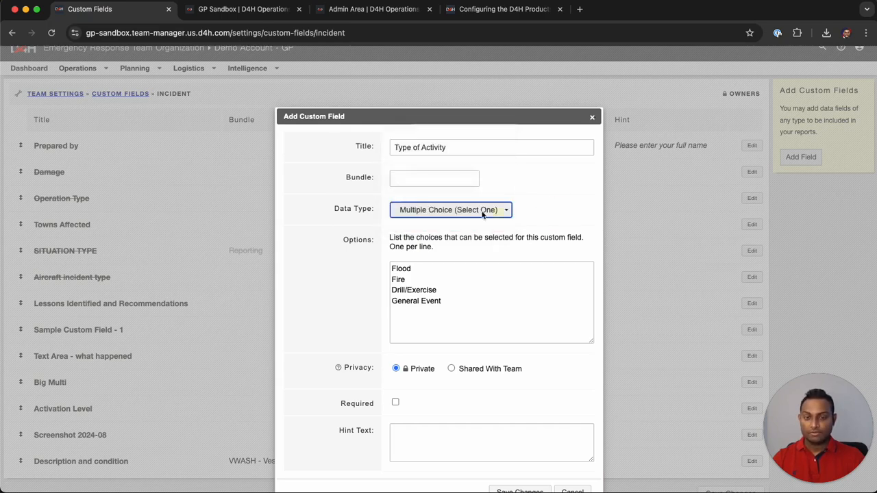
{"action": "left_click", "coordinate": [470, 213]}
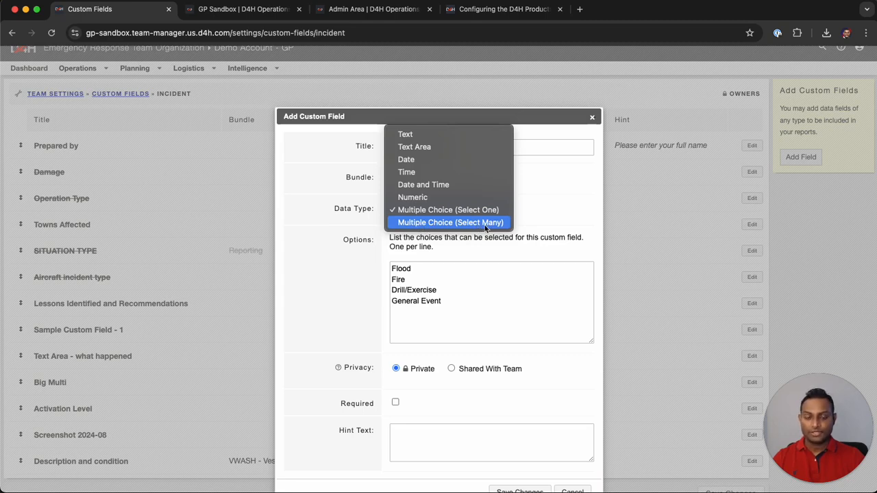
{"action": "left_click", "coordinate": [541, 228]}
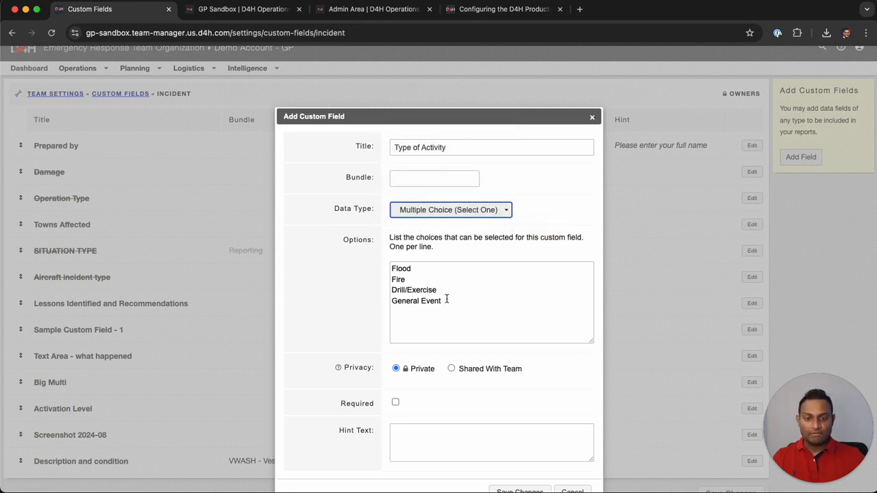
Compare the custom field's full options list with the Type of Activity options in the Situation Report template.
{"action": "left_click_drag", "start_coordinate": [446, 300], "coordinate": [388, 260]}
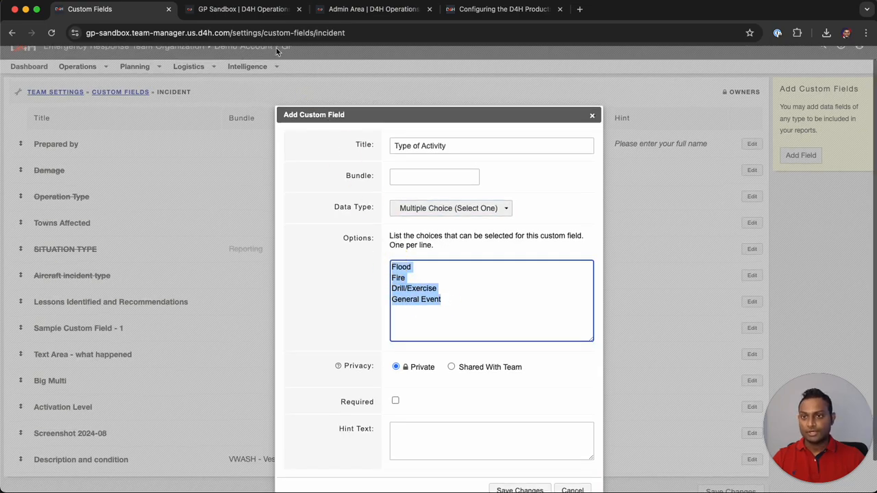
{"action": "left_click", "coordinate": [370, 9]}
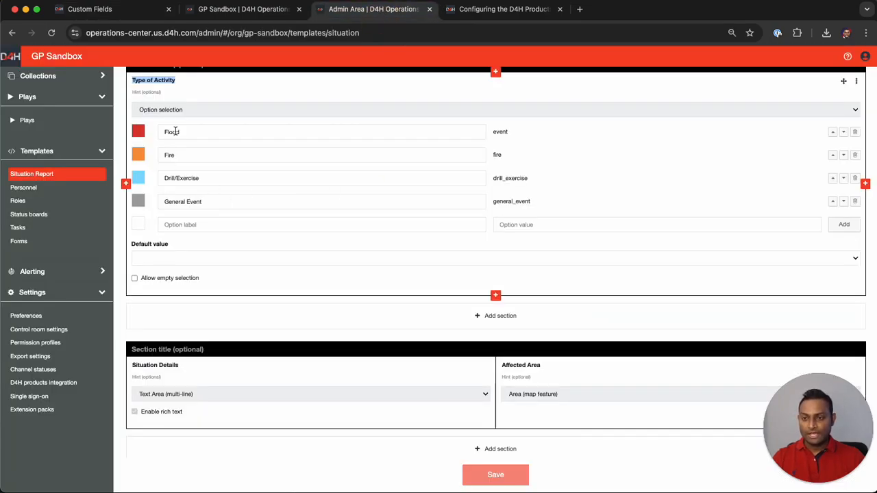
{"action": "scroll", "coordinate": [186, 233], "scroll_direction": "down", "scroll_amount": 2}
{"action": "scroll", "coordinate": [185, 233], "scroll_direction": "up", "scroll_amount": 1}
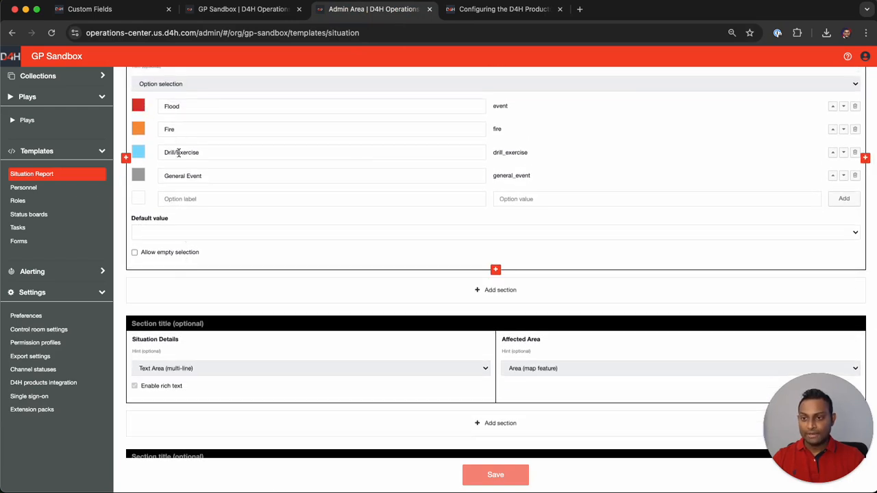
{"action": "left_click", "coordinate": [92, 16]}
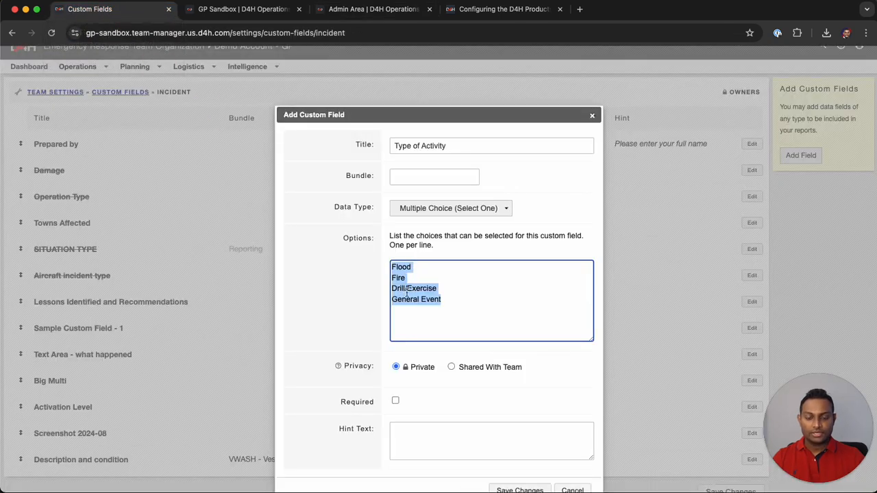
Set the Type of Activity custom field's privacy to Shared With Team, and save it without requiring it or adding hint text.
{"action": "scroll", "coordinate": [464, 405], "scroll_direction": "up", "scroll_amount": 1}
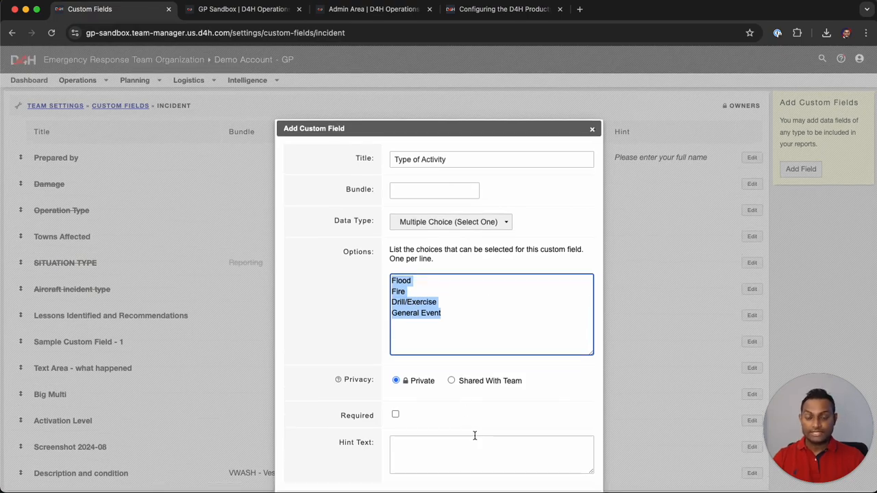
{"action": "scroll", "coordinate": [473, 436], "scroll_direction": "down", "scroll_amount": 2}
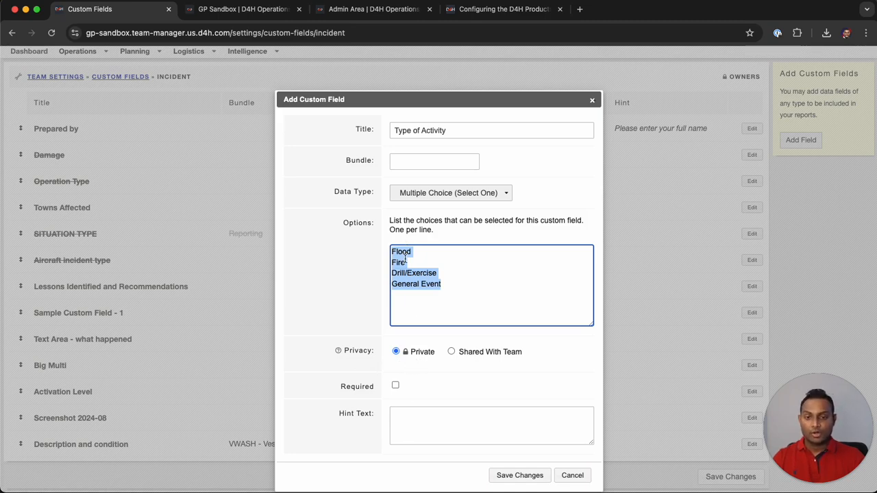
{"action": "left_click", "coordinate": [452, 351]}
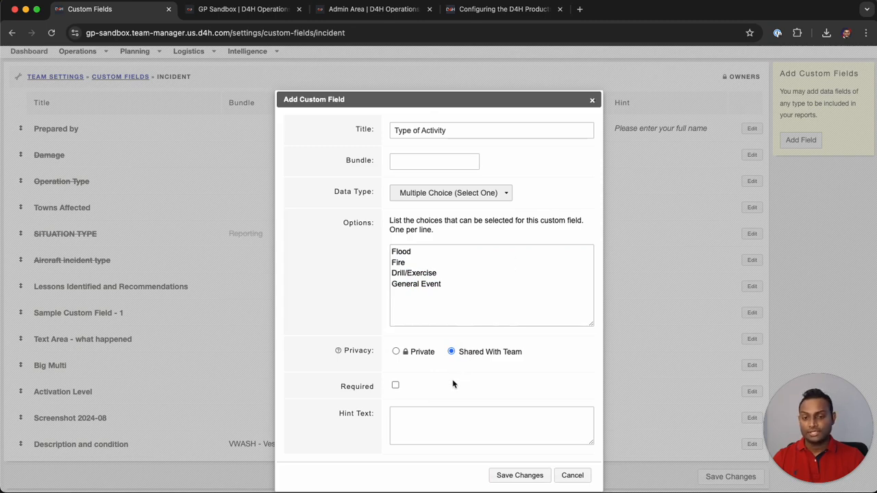
{"action": "scroll", "coordinate": [470, 391], "scroll_direction": "down", "scroll_amount": 1}
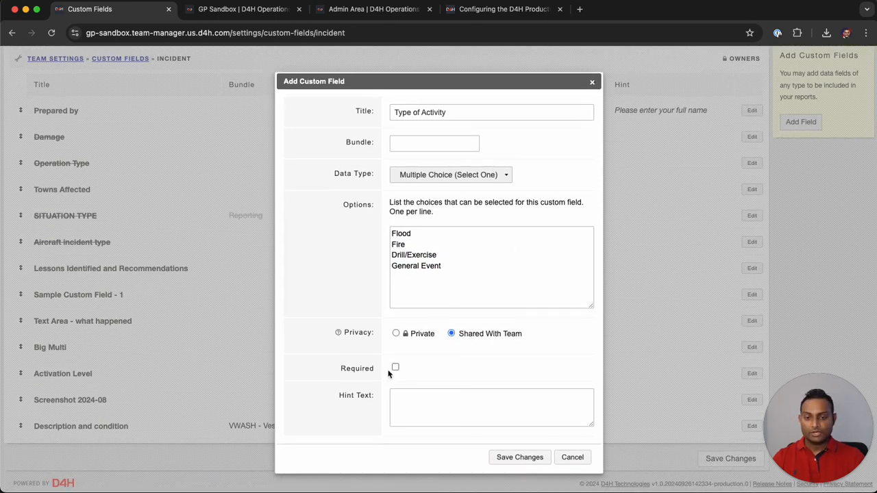
{"action": "left_click_drag", "start_coordinate": [340, 368], "coordinate": [387, 370]}
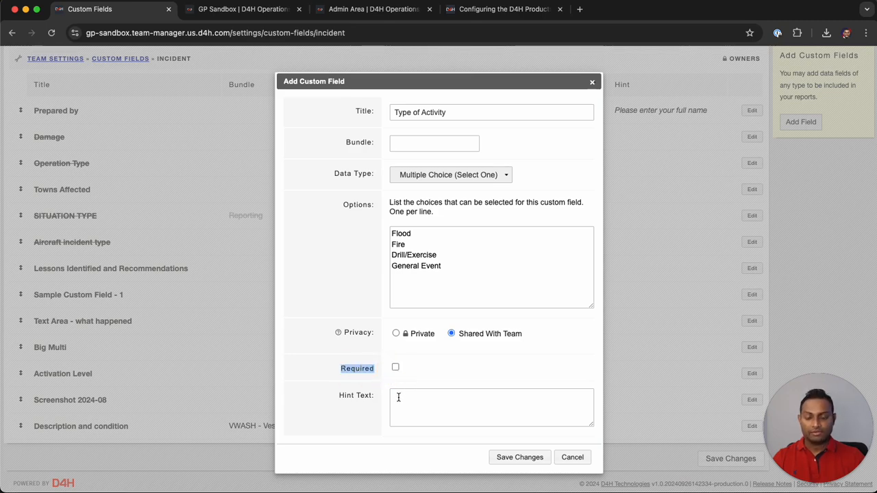
{"action": "left_click", "coordinate": [398, 397]}
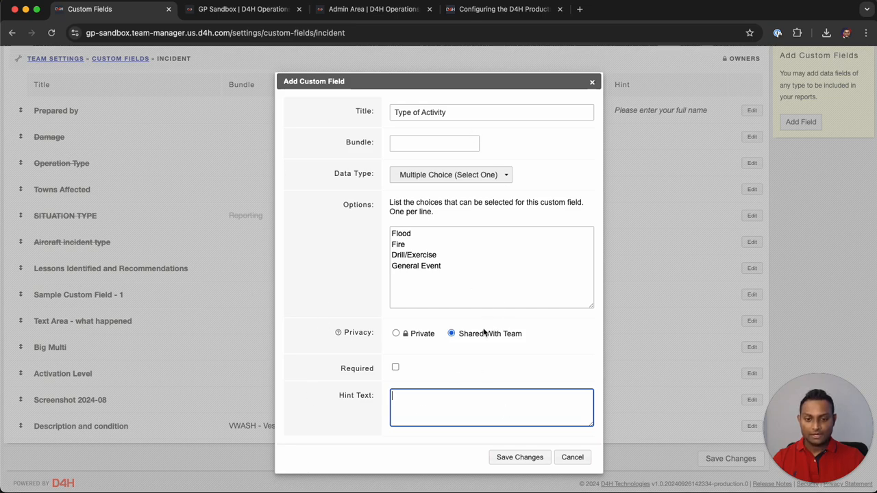
{"action": "left_click", "coordinate": [520, 457]}
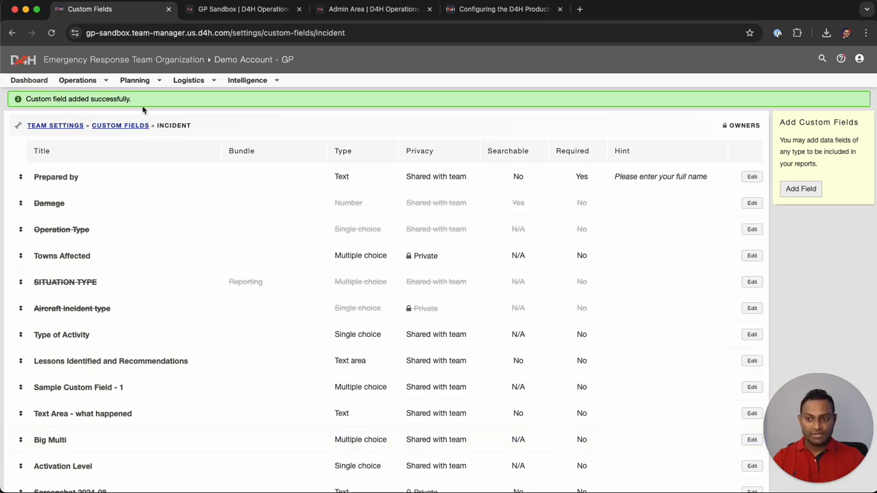
Add a team-shared Text Area incident custom field titled Situation Details, and check it against the same field in the Situation Report template.
{"action": "left_click", "coordinate": [800, 190]}
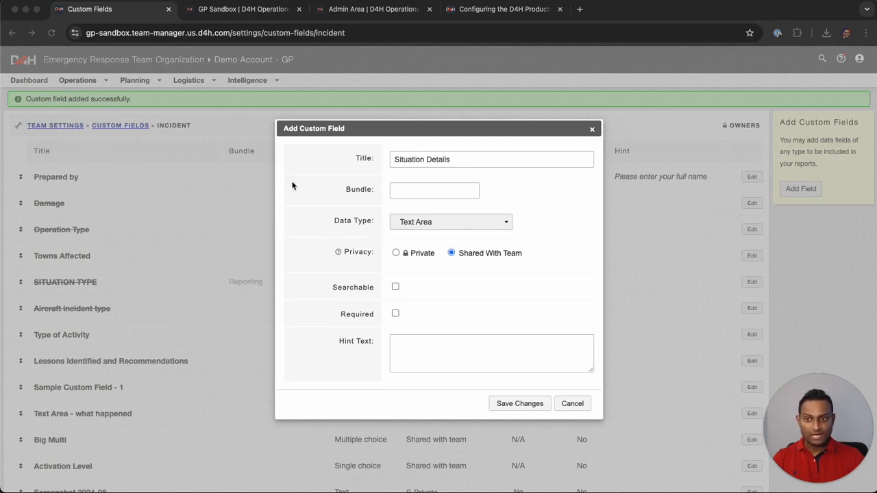
{"action": "left_click", "coordinate": [371, 10]}
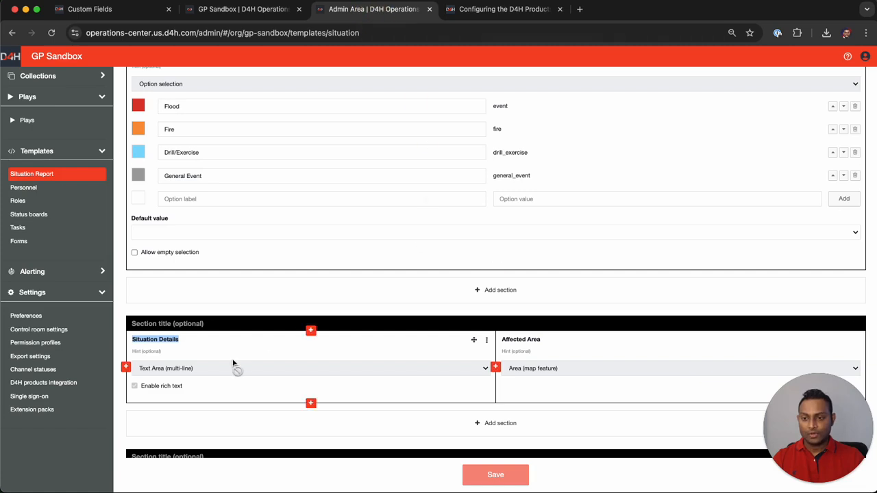
{"action": "scroll", "coordinate": [233, 363], "scroll_direction": "down", "scroll_amount": 2}
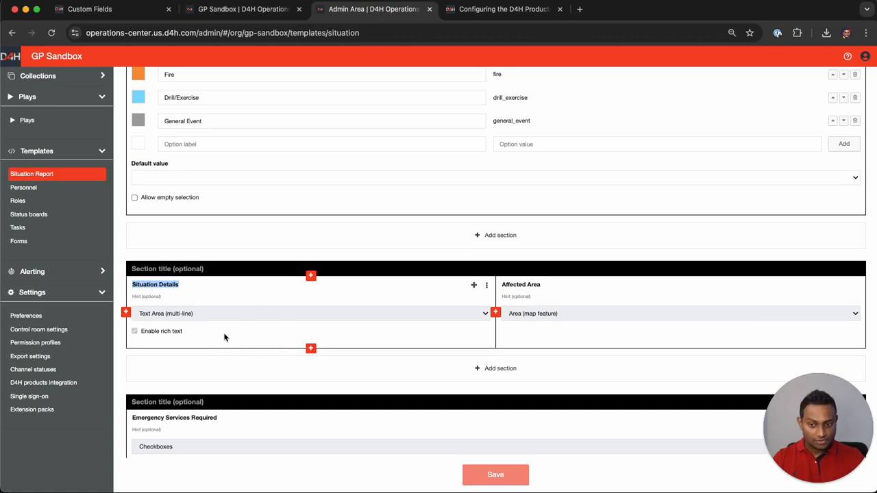
{"action": "scroll", "coordinate": [226, 343], "scroll_direction": "down", "scroll_amount": 2}
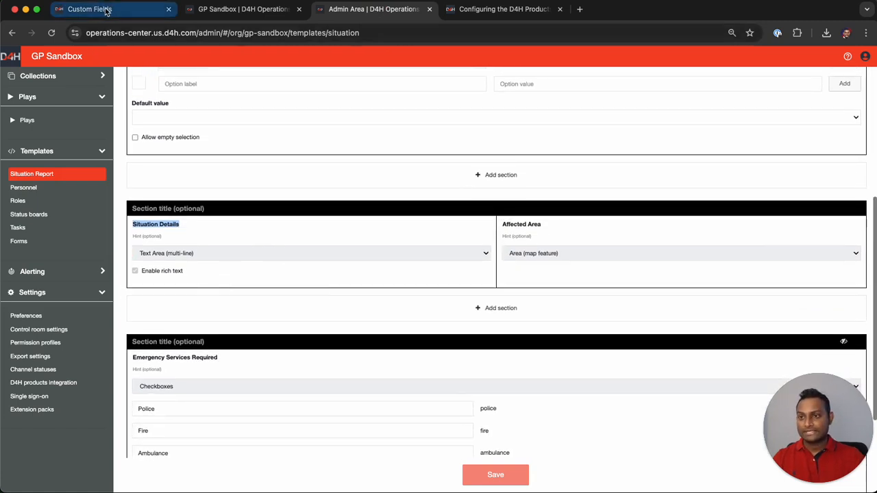
{"action": "left_click", "coordinate": [89, 9]}
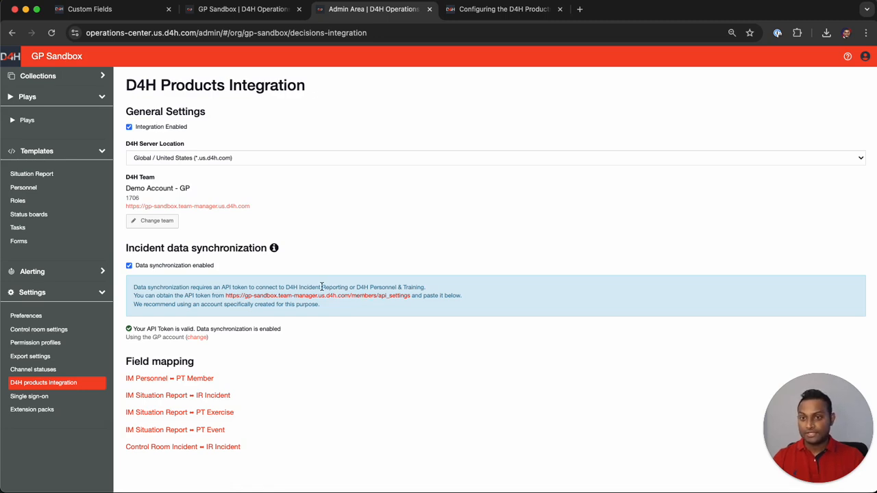
Open the IM Situation Report to IR Incident field mapping, and review its fixed fields and the Status mapping choices.
{"action": "left_click", "coordinate": [211, 397]}
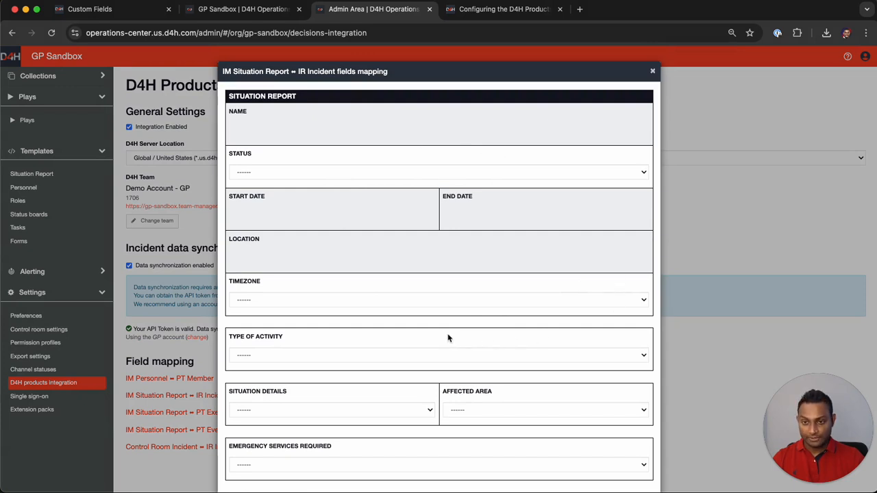
{"action": "double_click", "coordinate": [246, 239]}
{"action": "left_click_drag", "start_coordinate": [265, 196], "coordinate": [244, 196]}
{"action": "left_click", "coordinate": [285, 218]}
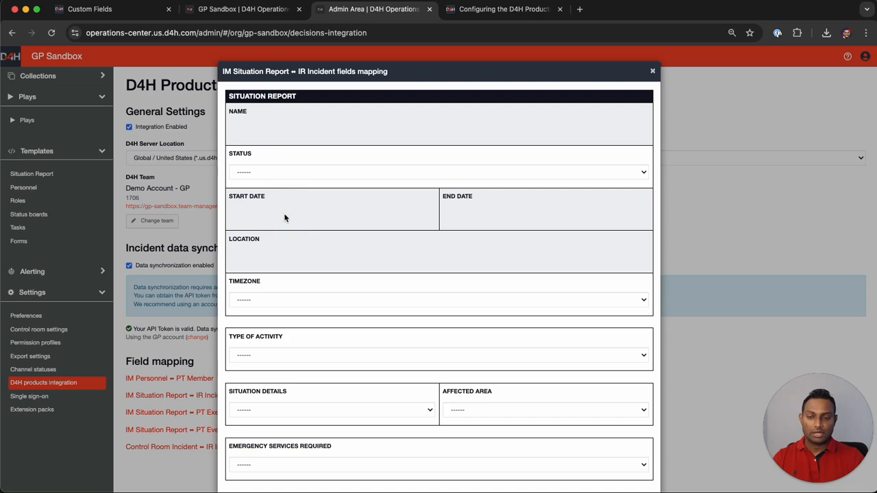
{"action": "left_click", "coordinate": [306, 174]}
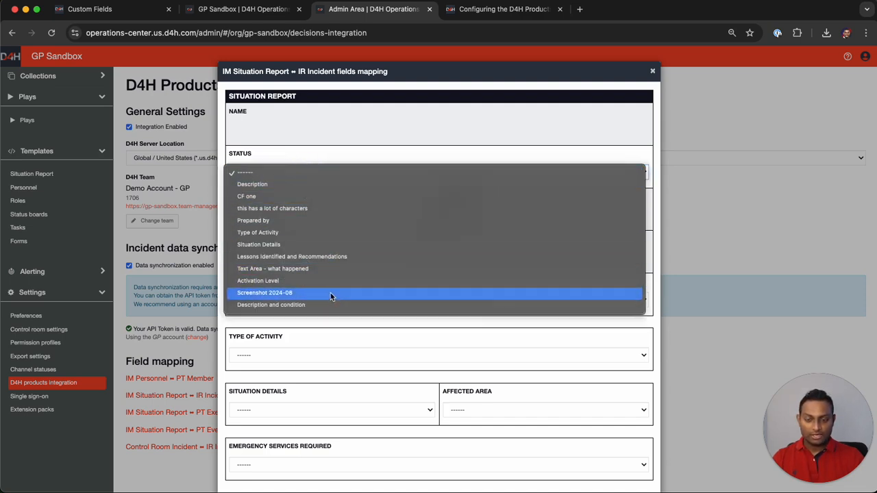
{"action": "left_click", "coordinate": [417, 141]}
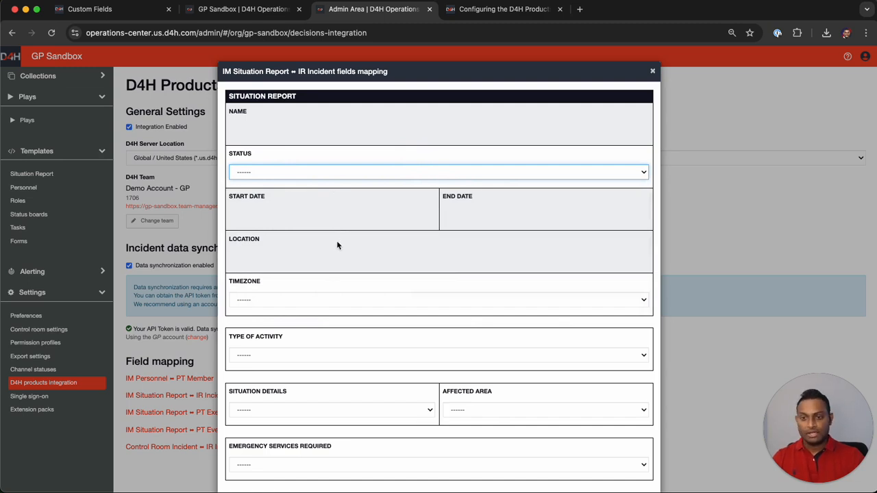
Map Type of Activity and Situation Details to the custom fields with the same names, and save the mapping.
{"action": "scroll", "coordinate": [337, 245], "scroll_direction": "down", "scroll_amount": 2}
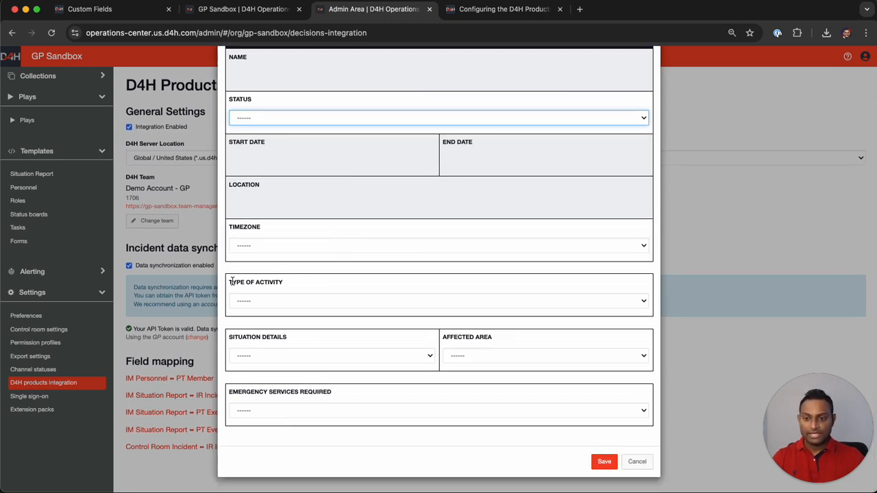
{"action": "left_click", "coordinate": [289, 302]}
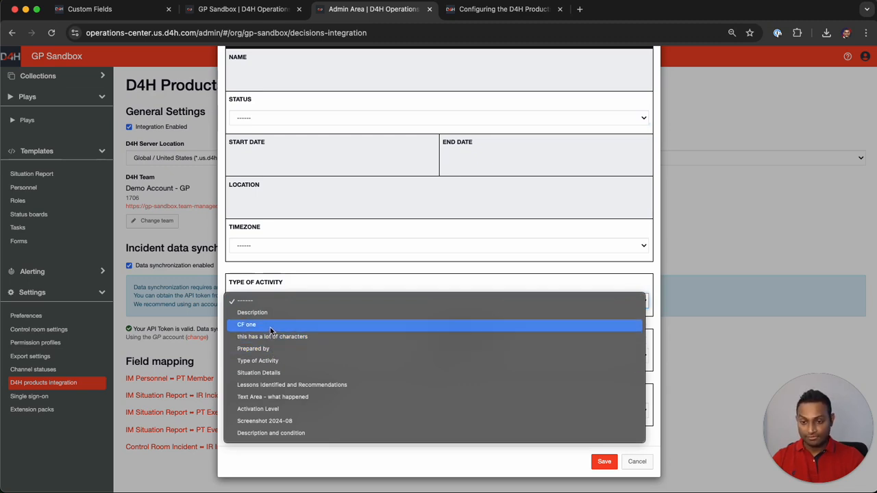
{"action": "left_click", "coordinate": [251, 365]}
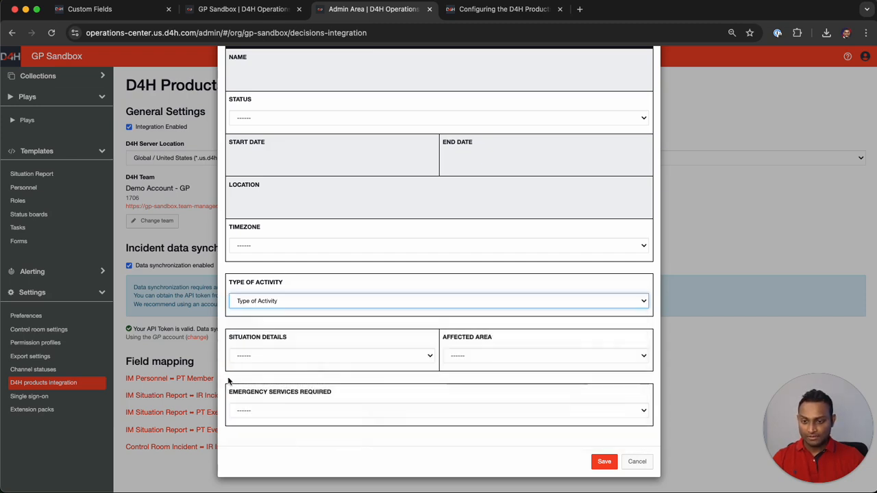
{"action": "left_click", "coordinate": [274, 359]}
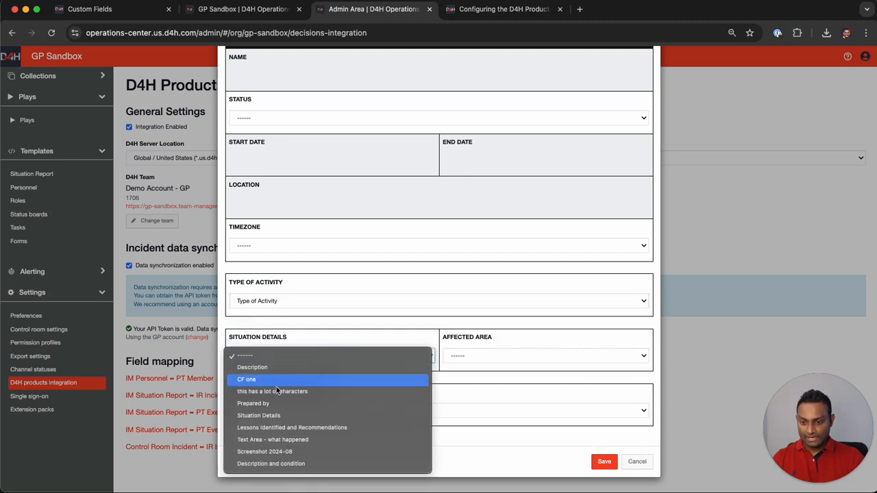
{"action": "left_click", "coordinate": [272, 415]}
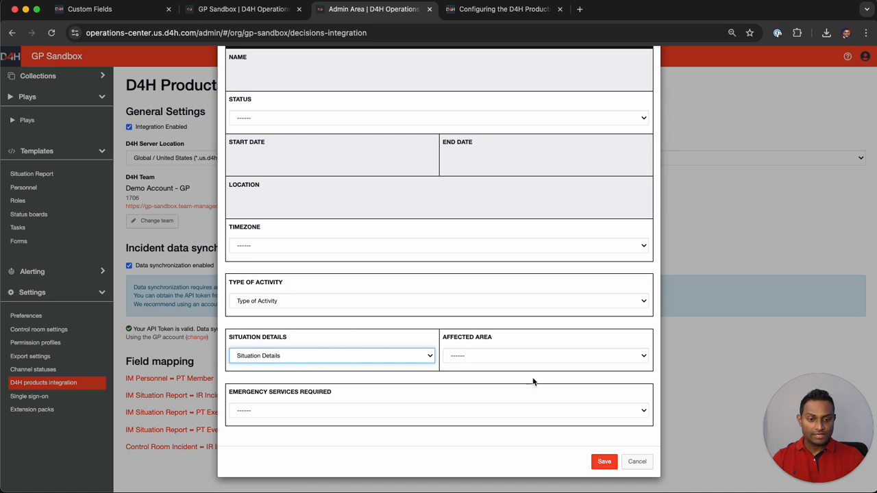
{"action": "left_click", "coordinate": [604, 463]}
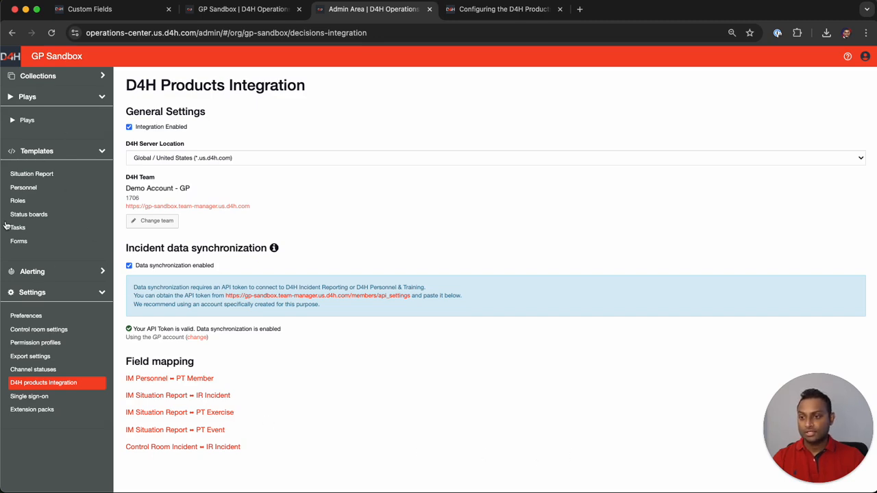
Revisit the Situation Report template in Operations Center and the incident custom fields in Team Manager.
{"action": "left_click", "coordinate": [43, 176]}
{"action": "left_click", "coordinate": [103, 10]}
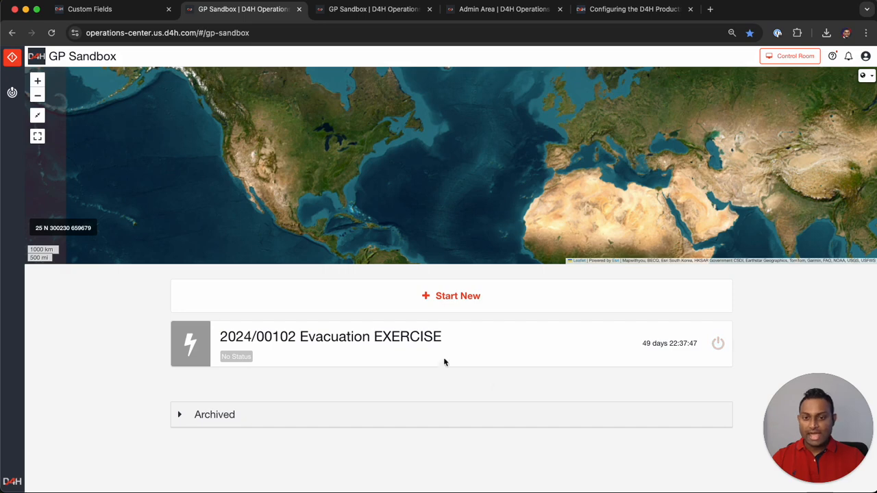
Start a new Fire incident that also creates an activity of type Incident in D4H Incident Reporting.
{"action": "left_click", "coordinate": [455, 296]}
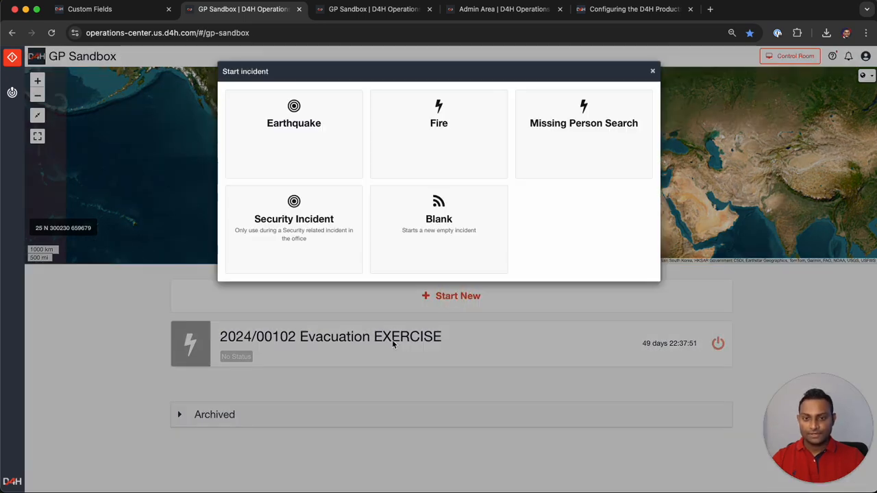
{"action": "left_click", "coordinate": [445, 119]}
{"action": "left_click", "coordinate": [269, 128]}
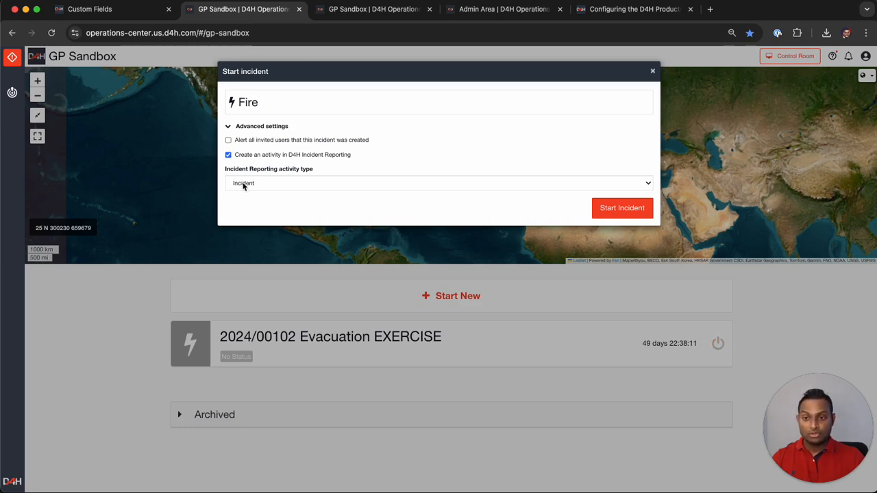
{"action": "left_click", "coordinate": [277, 187]}
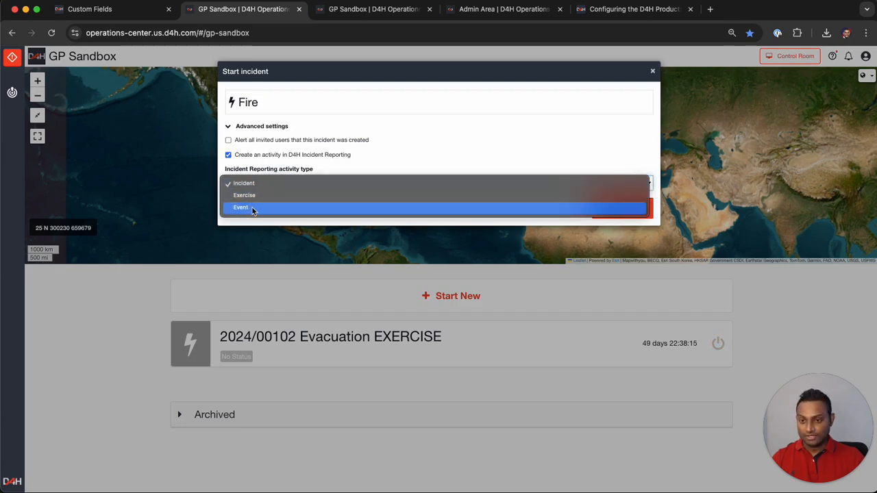
{"action": "left_click", "coordinate": [575, 198]}
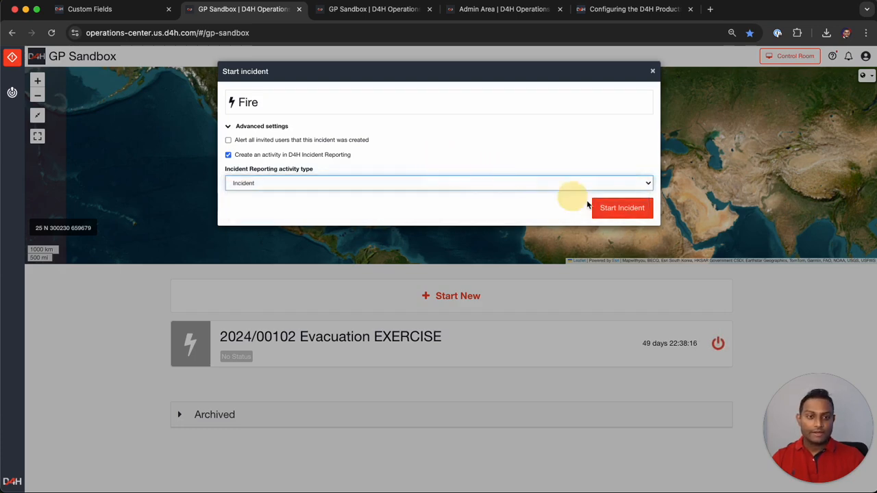
{"action": "left_click", "coordinate": [623, 212]}
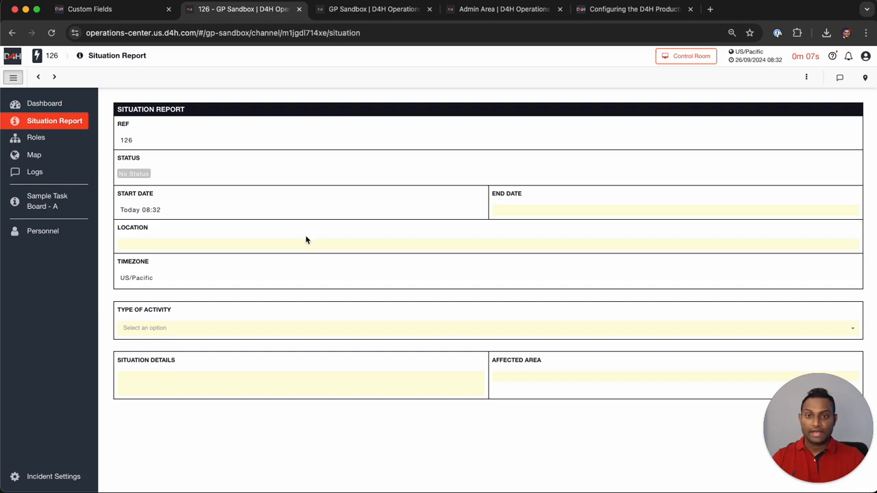
Set Type of Activity to Fire in the new incident's Situation Report, and review the report's remaining fields.
{"action": "left_click", "coordinate": [155, 331]}
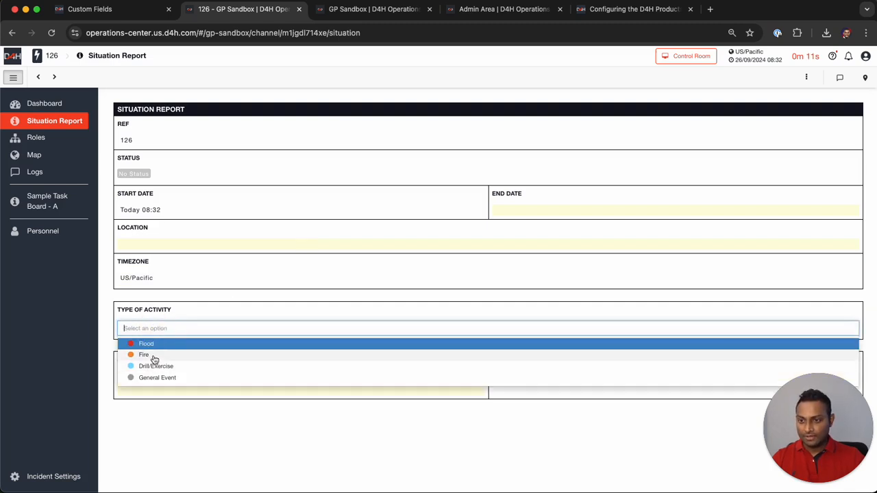
{"action": "left_click", "coordinate": [154, 355]}
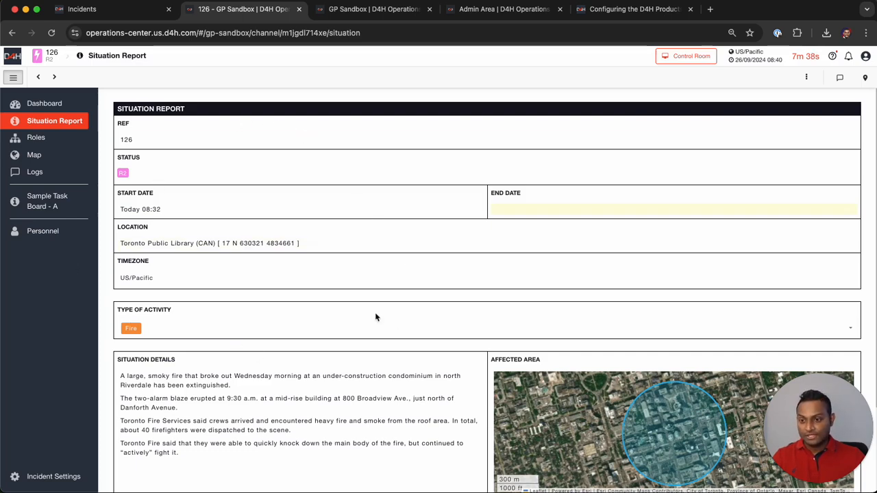
{"action": "scroll", "coordinate": [325, 332], "scroll_direction": "down", "scroll_amount": 1}
{"action": "scroll", "coordinate": [325, 332], "scroll_direction": "down", "scroll_amount": 3}
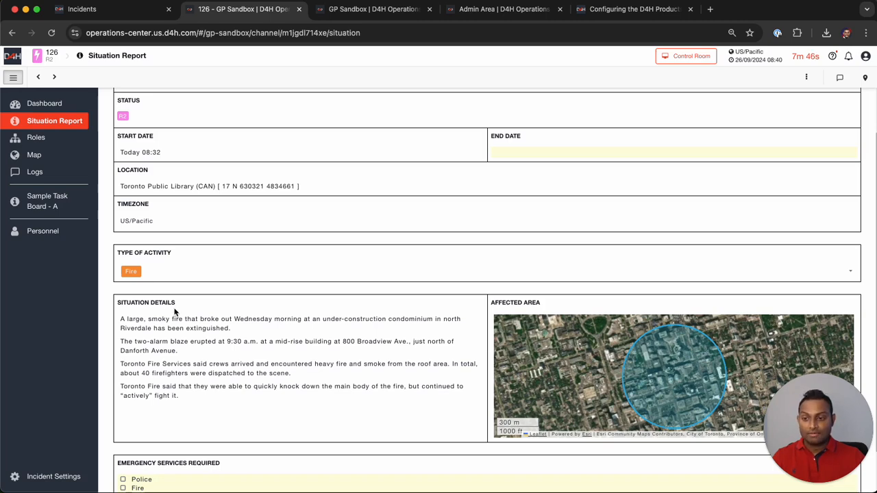
Compare Type of Activity and Situation Details between the incident's draft report in Team Manager and the Situation Report in Operations Center.
{"action": "left_click", "coordinate": [105, 10]}
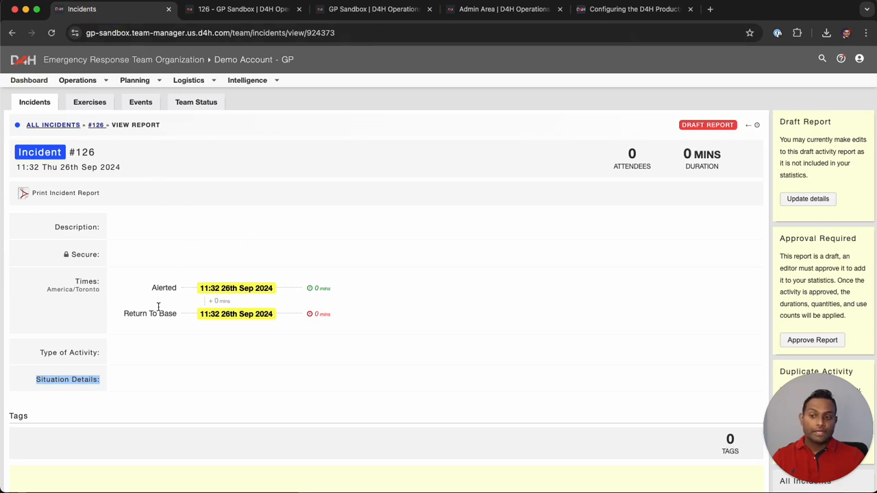
{"action": "left_click", "coordinate": [39, 354]}
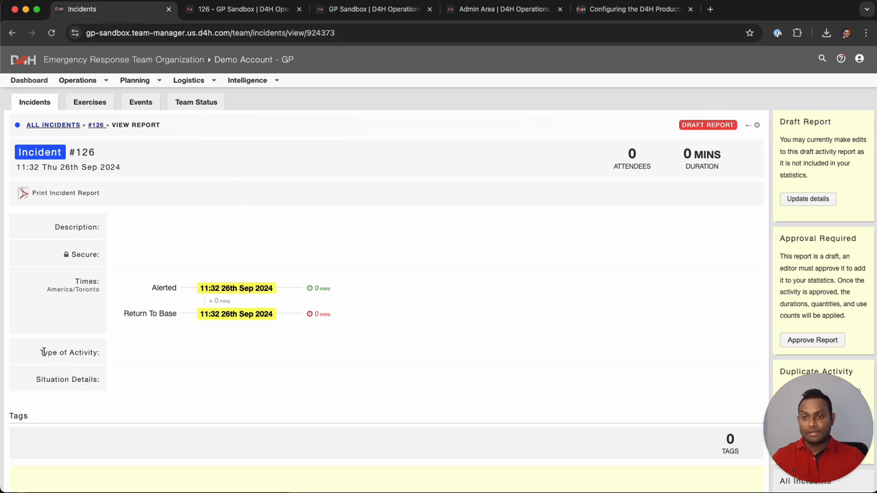
{"action": "left_click", "coordinate": [262, 11]}
{"action": "scroll", "coordinate": [411, 306], "scroll_direction": "down", "scroll_amount": 1}
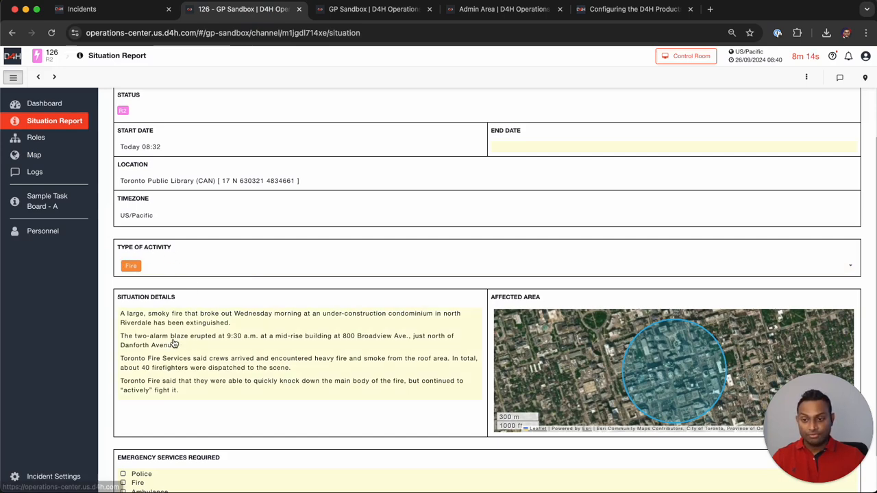
{"action": "left_click", "coordinate": [120, 9]}
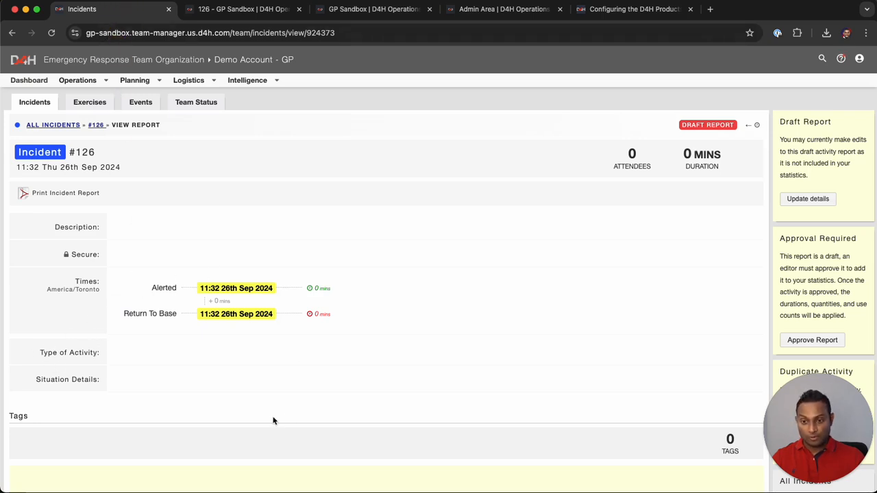
{"action": "left_click", "coordinate": [243, 9]}
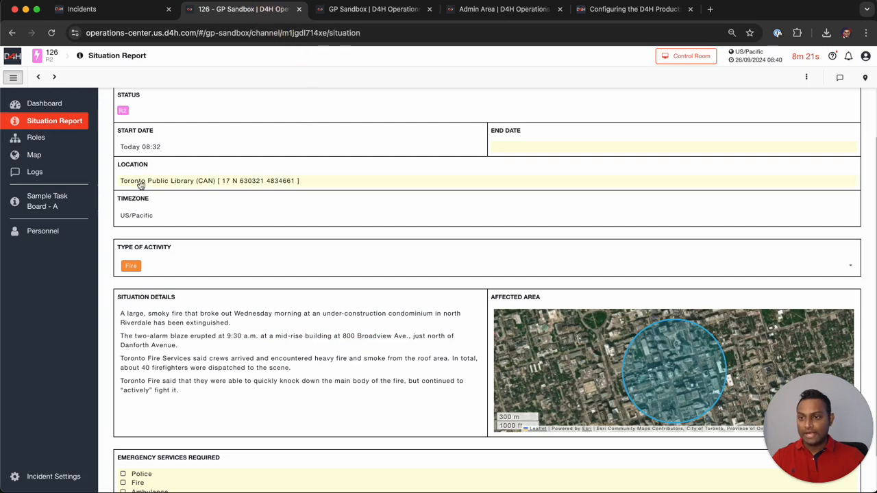
Shut down incident 126 from the GP Sandbox overview, and check its entry among the archived incidents.
{"action": "left_click", "coordinate": [12, 56]}
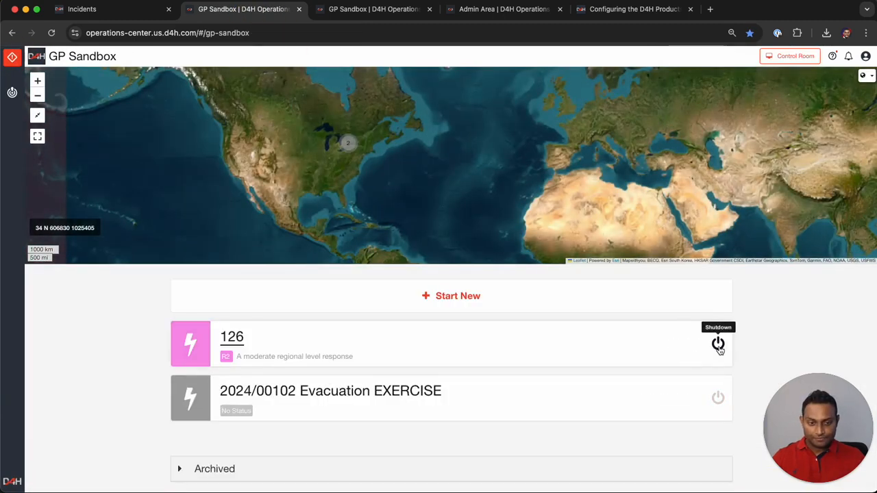
{"action": "left_click", "coordinate": [718, 343]}
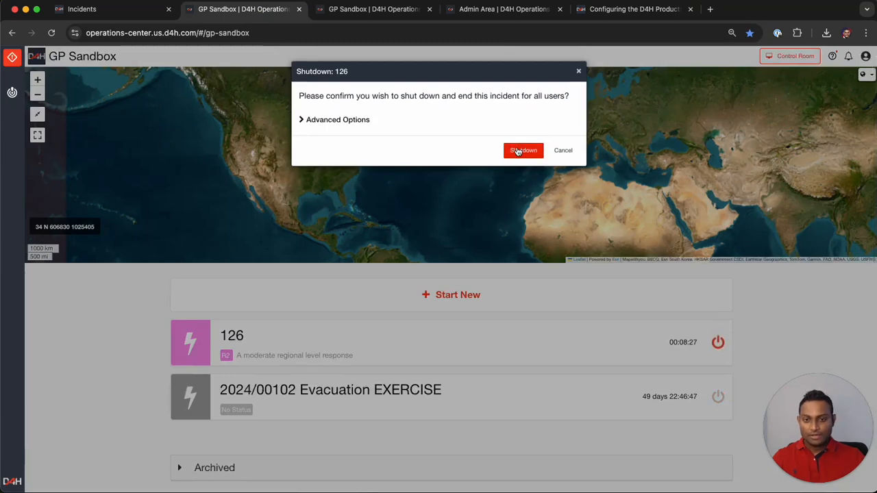
{"action": "left_click", "coordinate": [518, 150]}
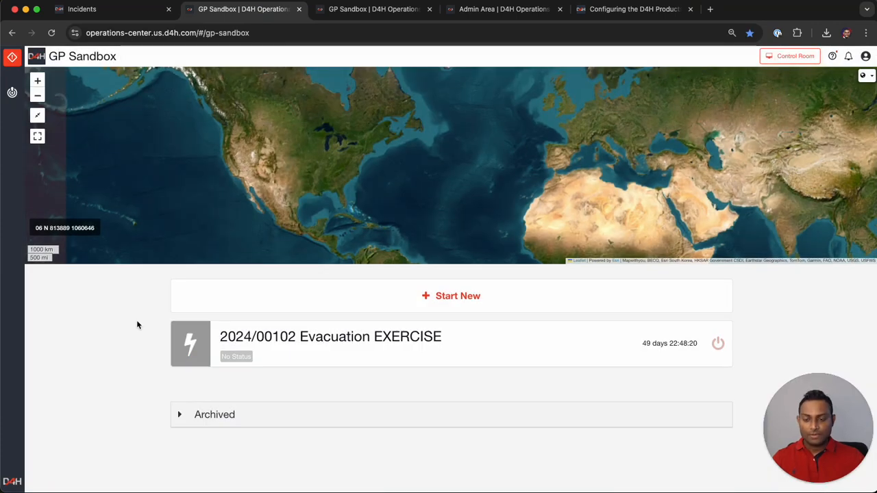
{"action": "left_click", "coordinate": [177, 416]}
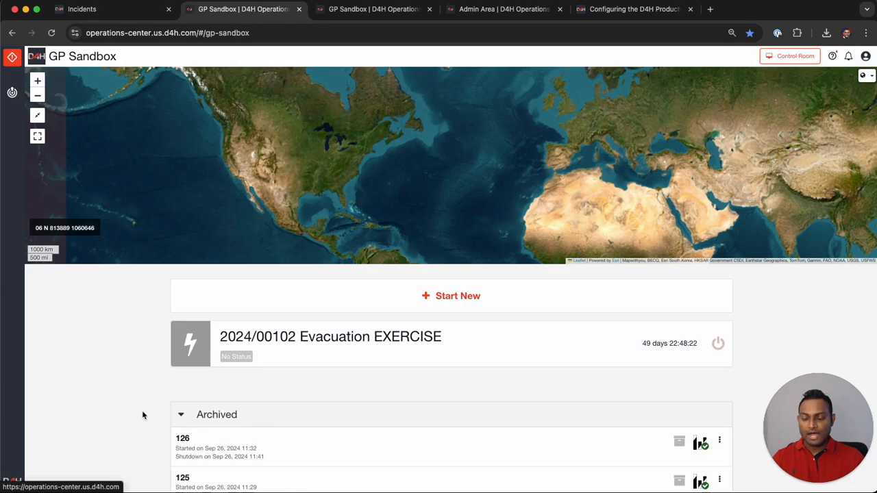
{"action": "scroll", "coordinate": [140, 411], "scroll_direction": "down", "scroll_amount": 5}
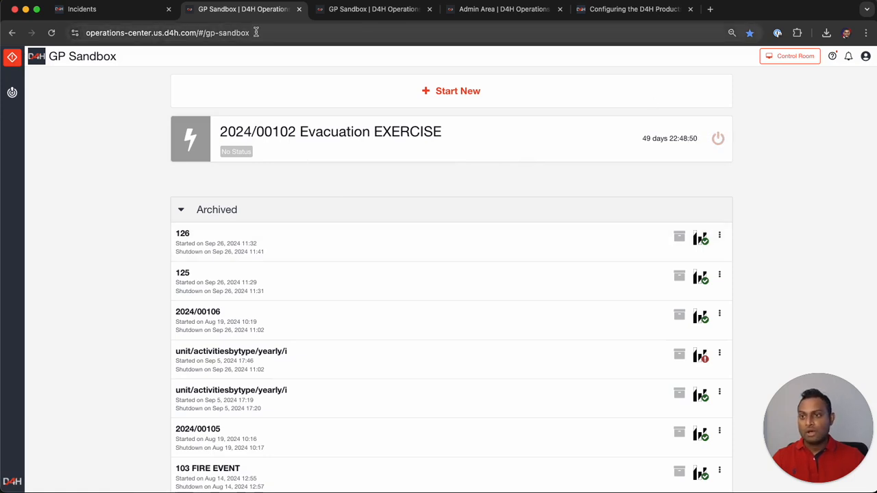
Reload incident 126 in Team Manager, and examine its location, times, Type of Activity and Situation Details.
{"action": "left_click", "coordinate": [96, 10]}
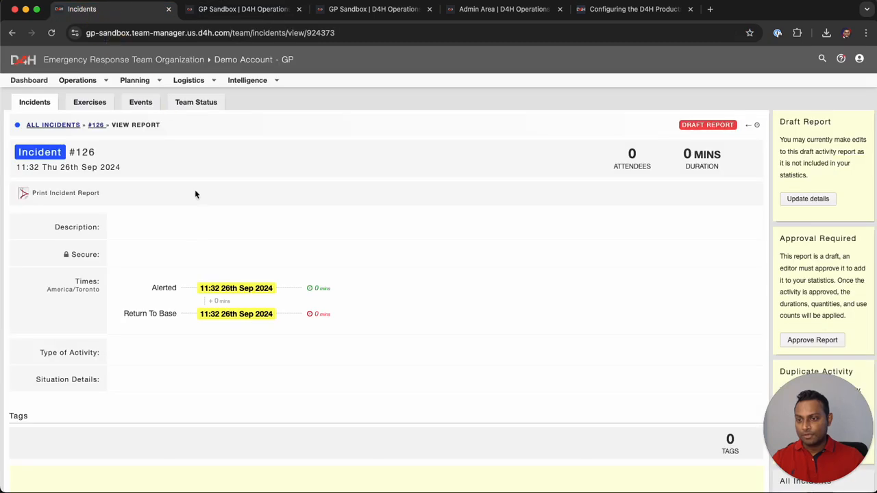
{"action": "left_click", "coordinate": [54, 33]}
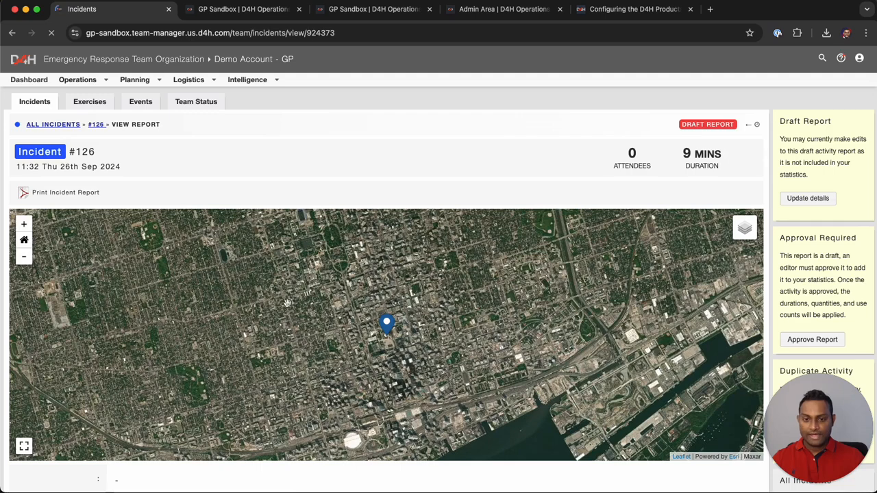
{"action": "scroll", "coordinate": [407, 355], "scroll_direction": "down", "scroll_amount": 5}
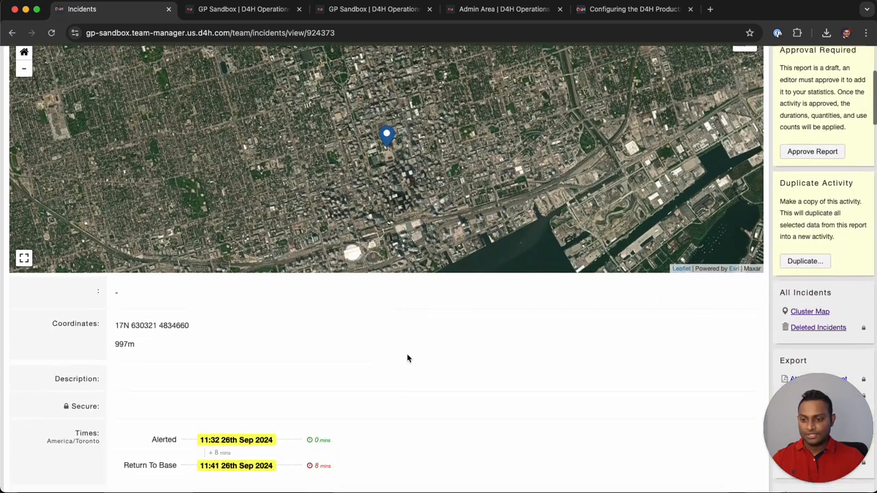
{"action": "scroll", "coordinate": [407, 357], "scroll_direction": "down", "scroll_amount": 2}
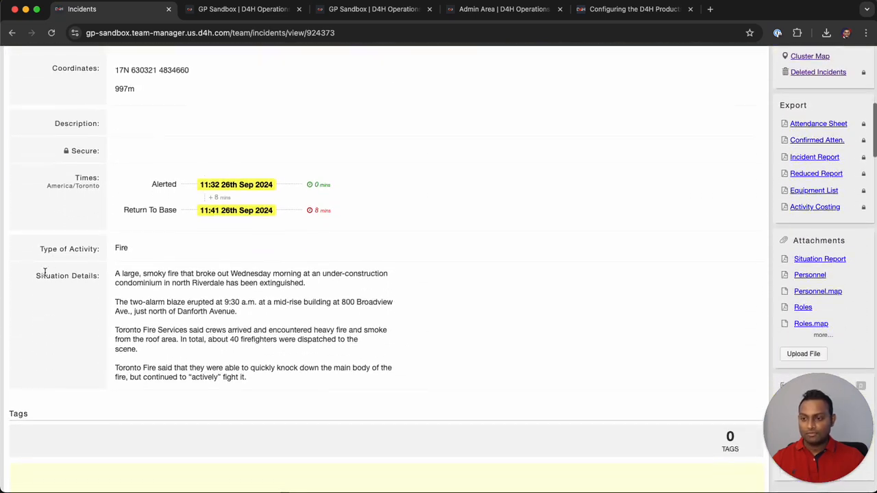
{"action": "left_click_drag", "start_coordinate": [40, 253], "coordinate": [123, 258]}
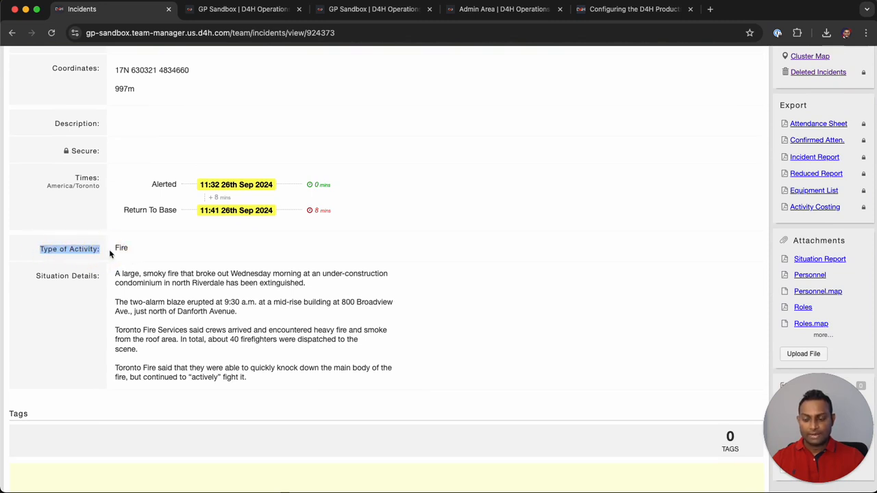
{"action": "left_click", "coordinate": [79, 311]}
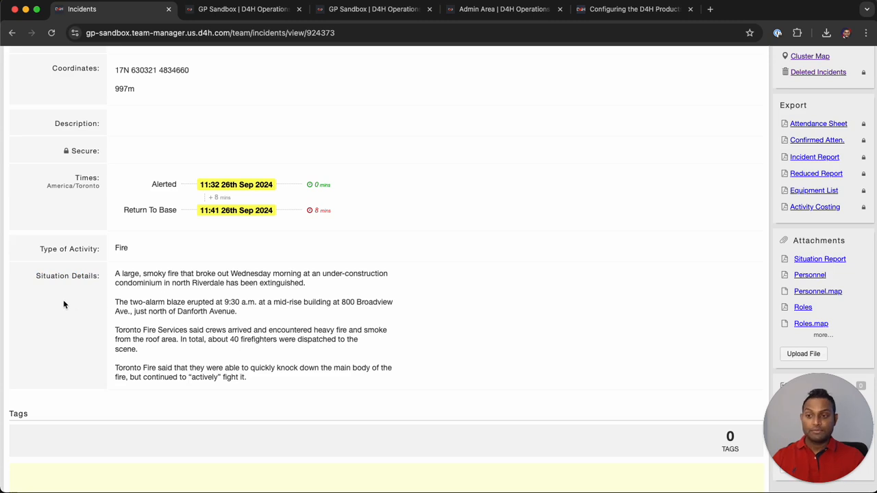
{"action": "left_click_drag", "start_coordinate": [117, 274], "coordinate": [305, 283]}
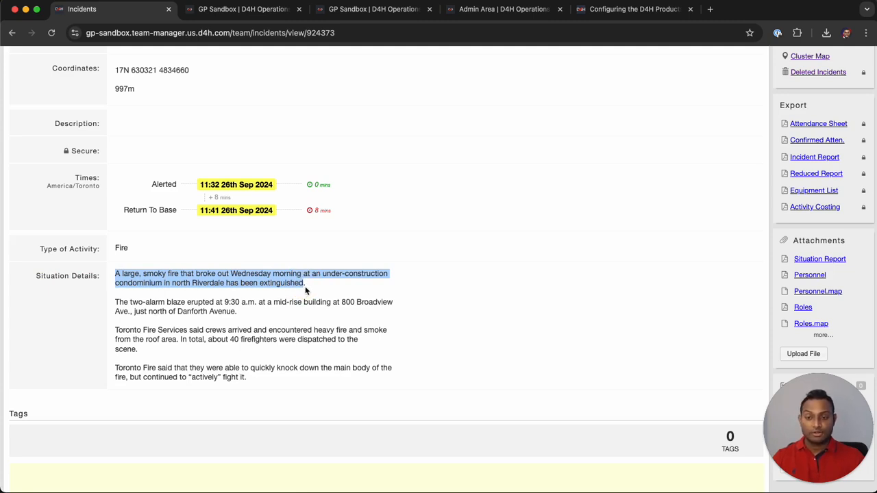
{"action": "left_click", "coordinate": [447, 180]}
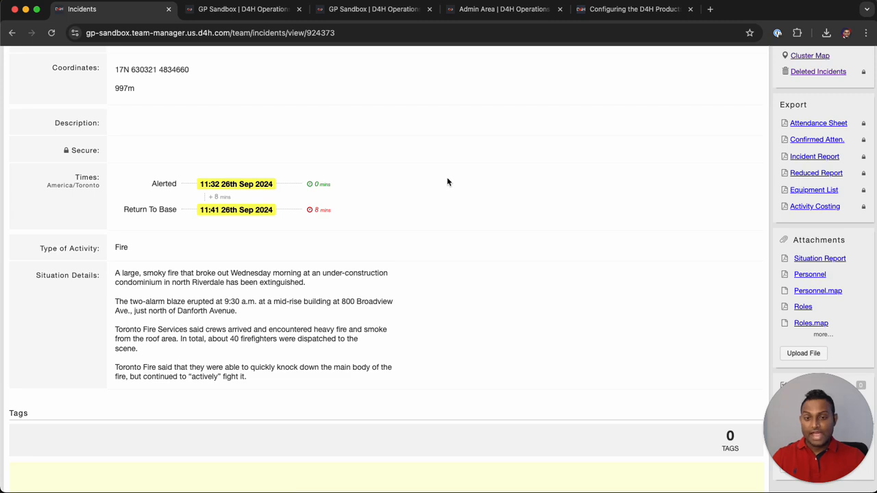